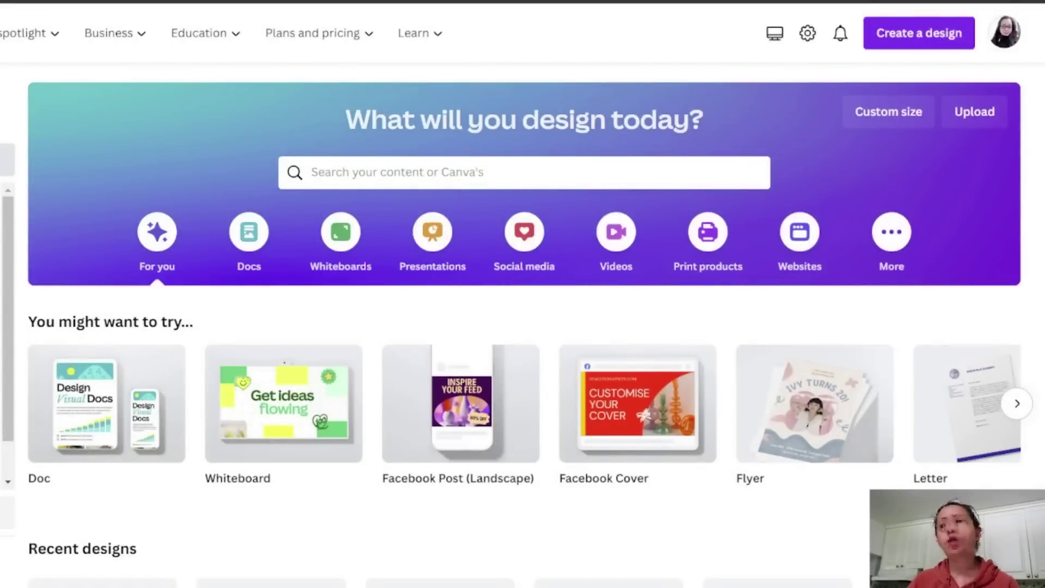
# Search the design types for "youtube thumbnail" and create a blank YouTube Thumbnail design.
pyautogui.scroll(-4, 522, 327)
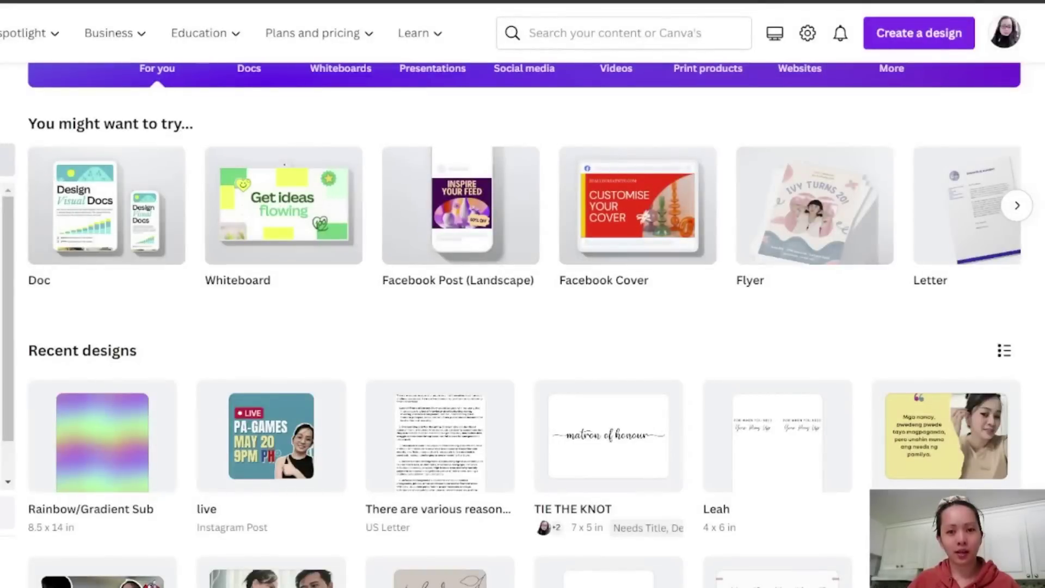
pyautogui.scroll(1, 523, 327)
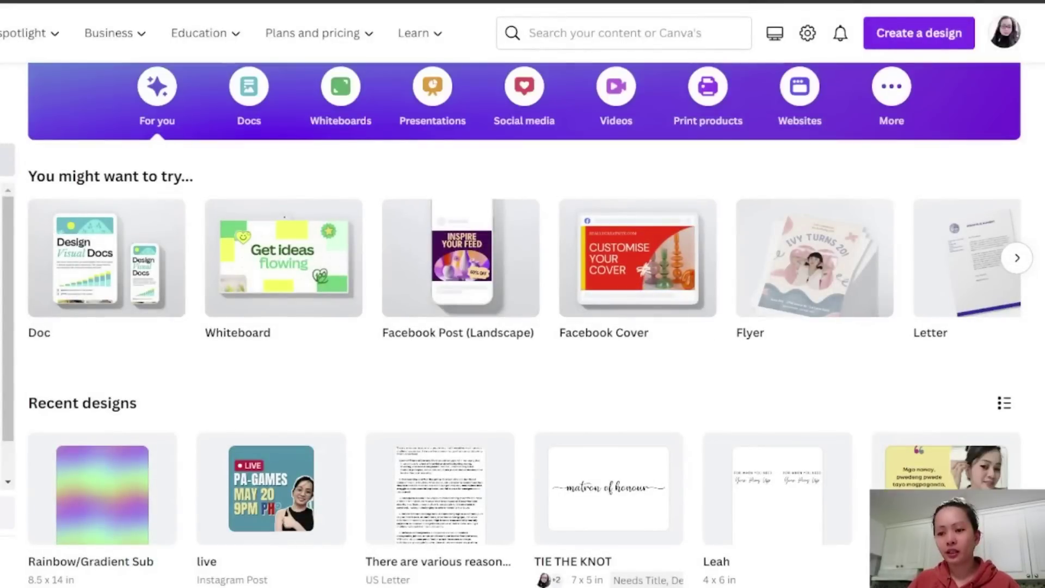
pyautogui.scroll(2, 523, 326)
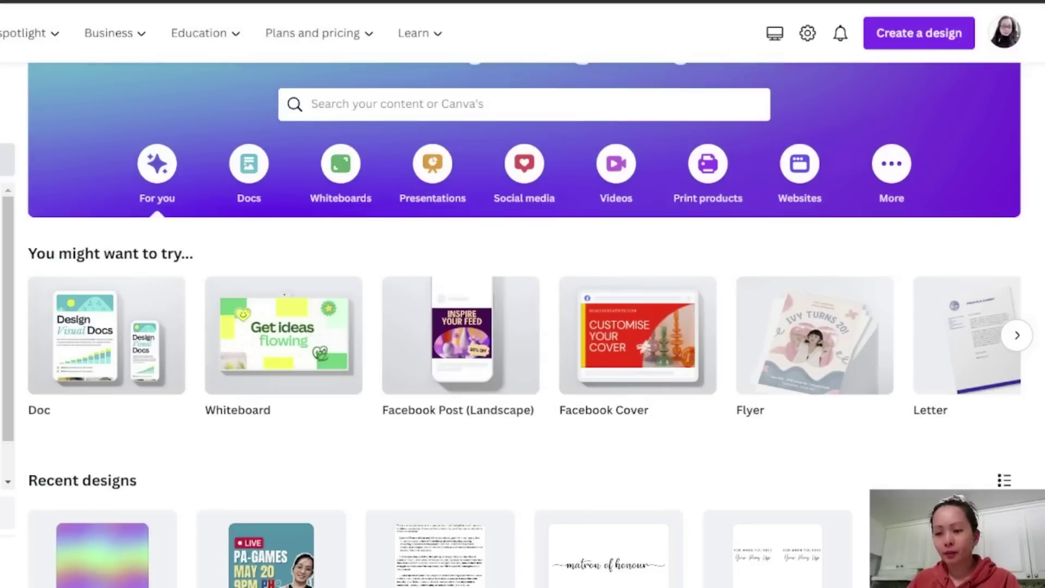
pyautogui.click(900, 36)
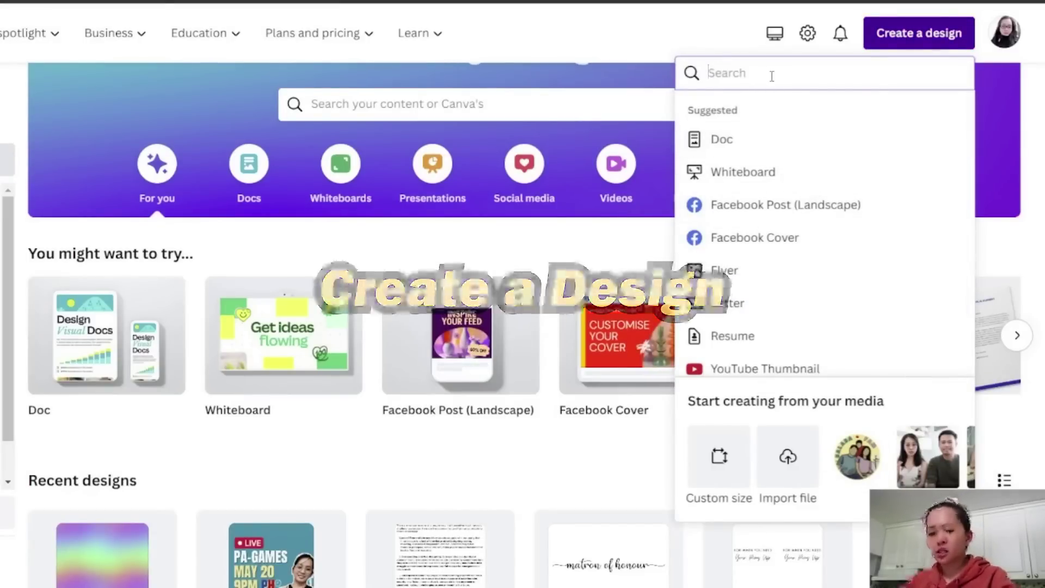
pyautogui.write('youtube')
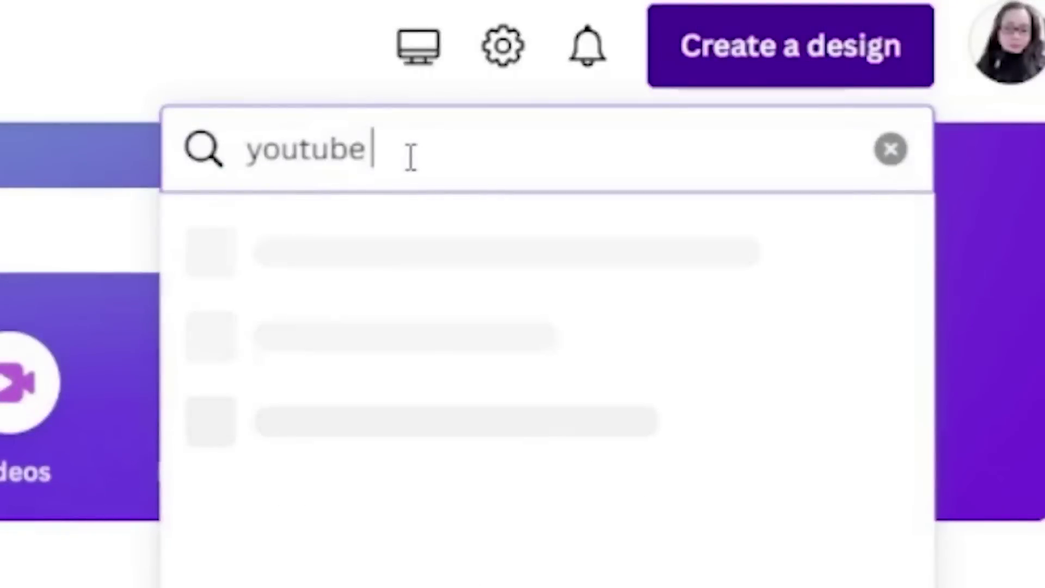
pyautogui.write(' thumbna')
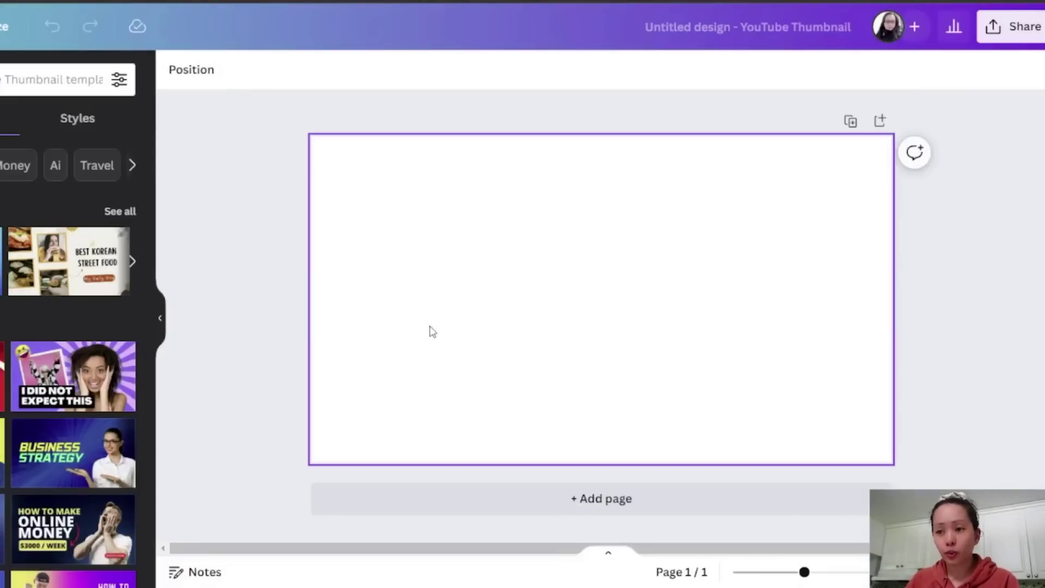
# Browse the YouTube thumbnail templates and apply the purple "This video got 1M views in 2 weeks!" template to the page.
pyautogui.scroll(-10, 73, 359)
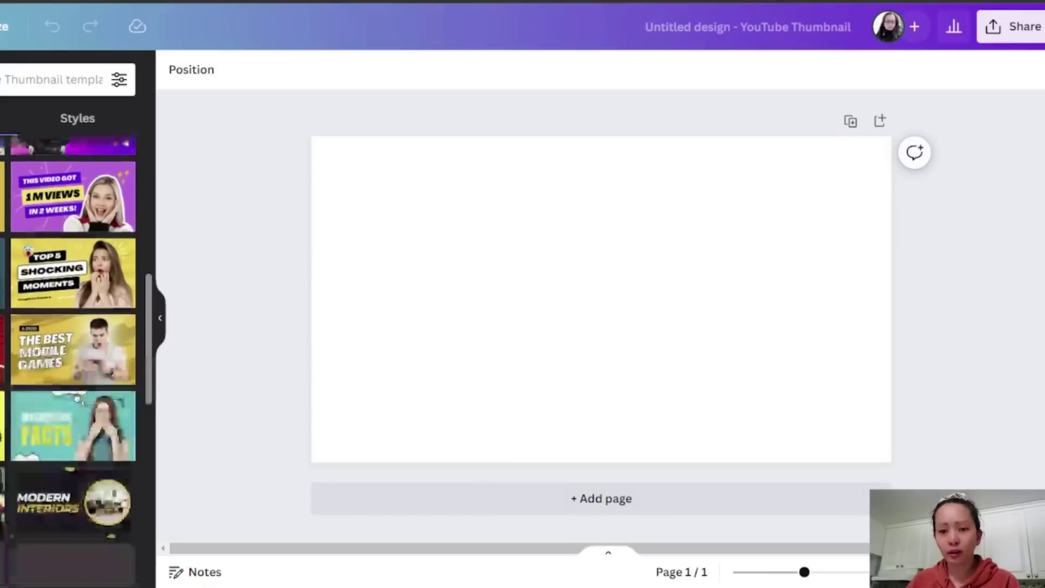
pyautogui.scroll(-5, 74, 359)
pyautogui.scroll(-3, 73, 359)
pyautogui.scroll(-5, 74, 359)
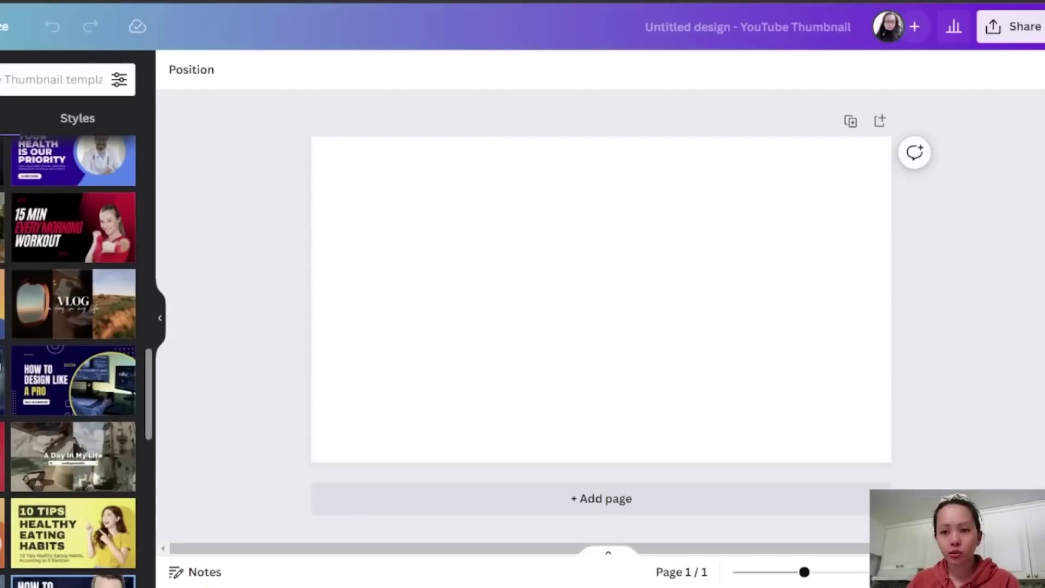
pyautogui.scroll(-8, 73, 360)
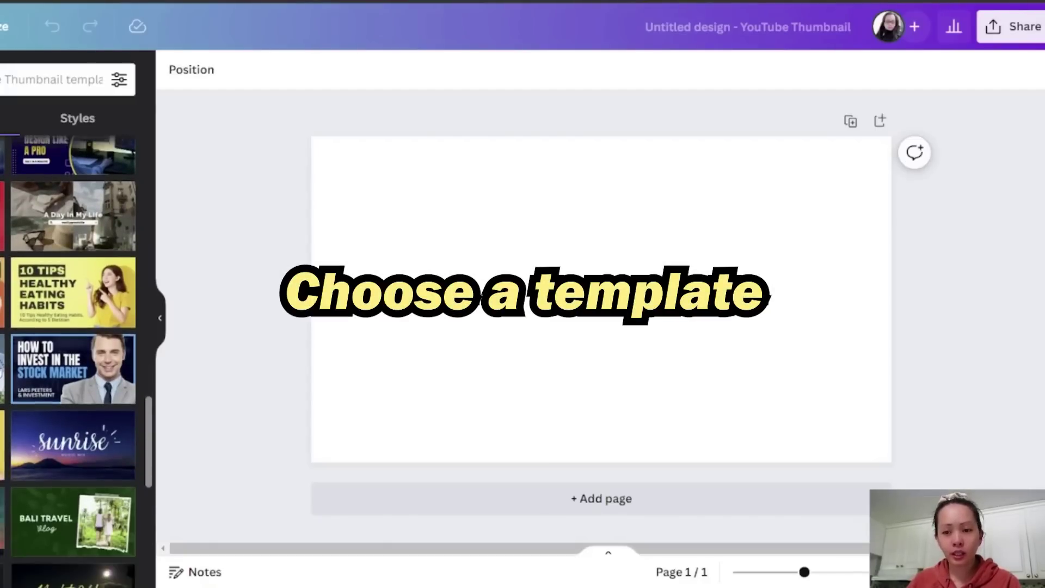
pyautogui.scroll(15, 74, 360)
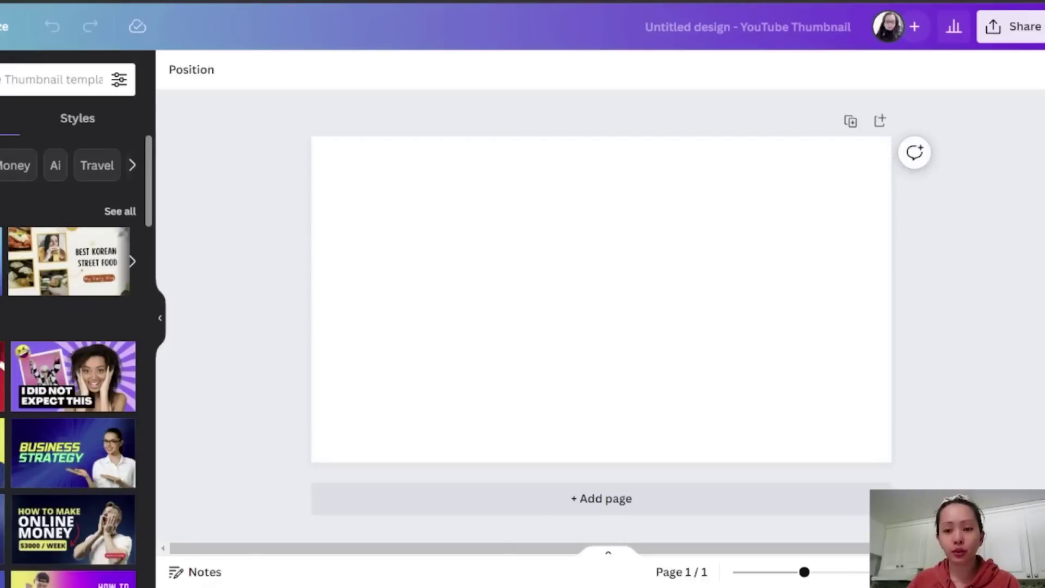
pyautogui.scroll(-2, 71, 354)
pyautogui.scroll(-6, 70, 360)
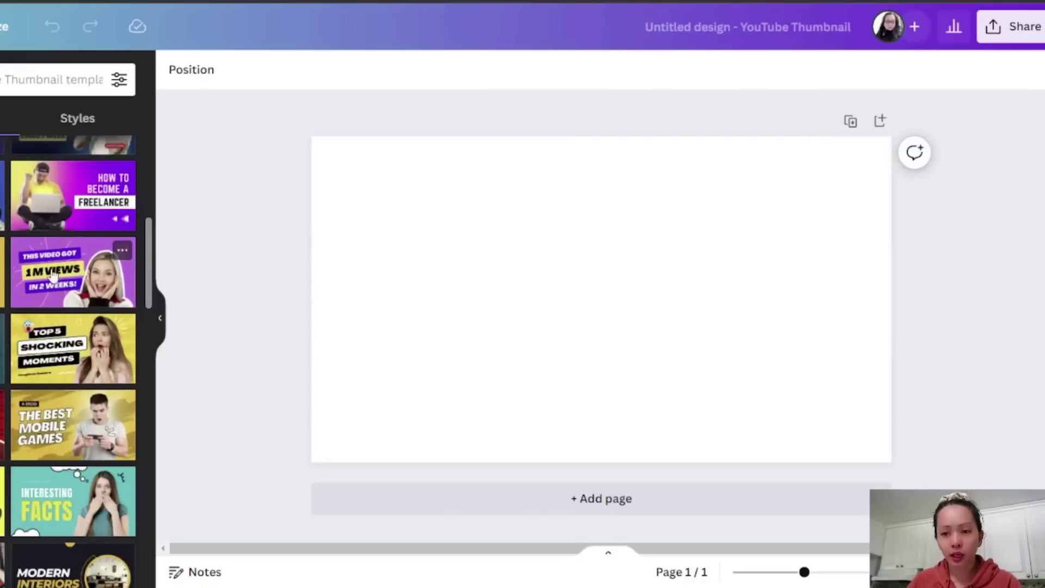
pyautogui.click(53, 276)
# Examine which parts of the template can be selected and edited: the three text lines, the background, the stars and the firework graphic.
pyautogui.click(383, 297)
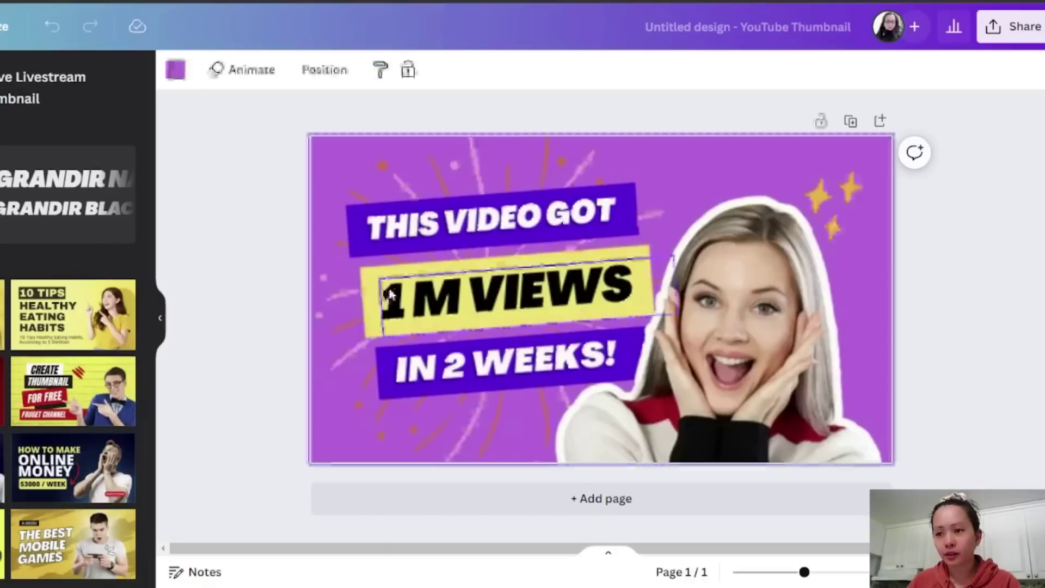
pyautogui.click(259, 240)
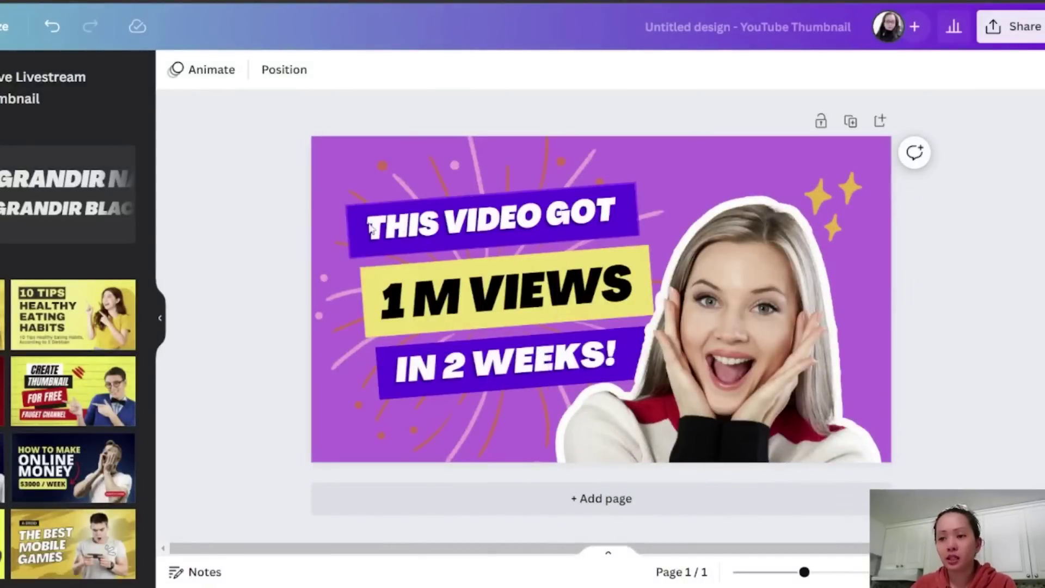
pyautogui.click(447, 231)
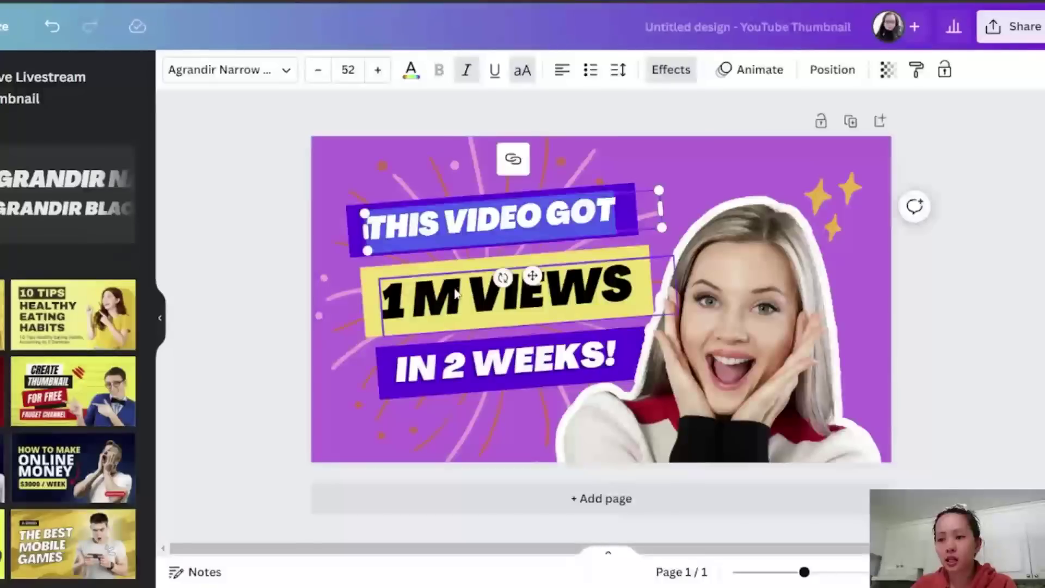
pyautogui.click(507, 295)
pyautogui.doubleClick(490, 304)
pyautogui.click(467, 365)
pyautogui.doubleClick(467, 362)
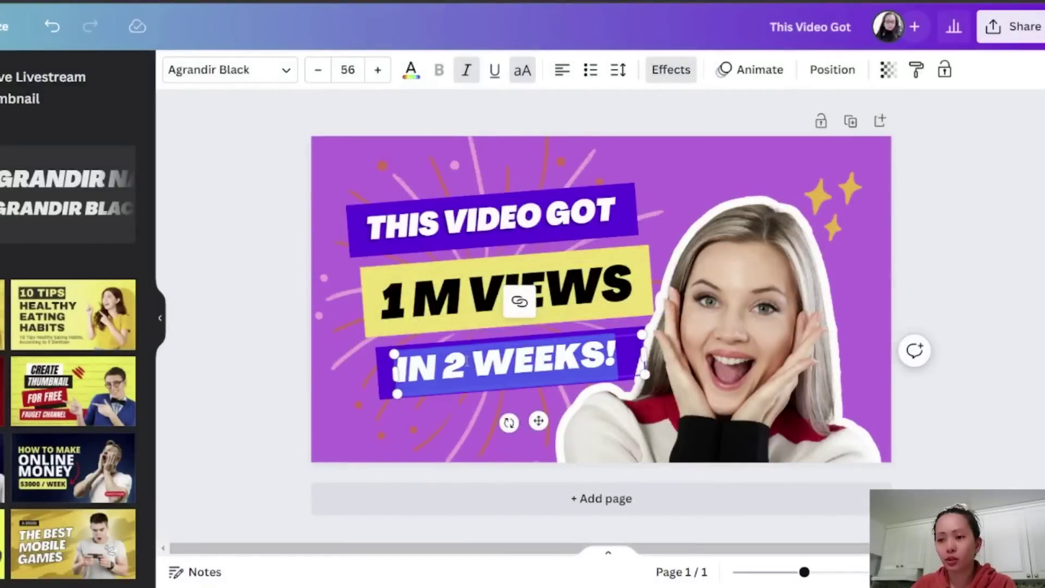
pyautogui.click(754, 168)
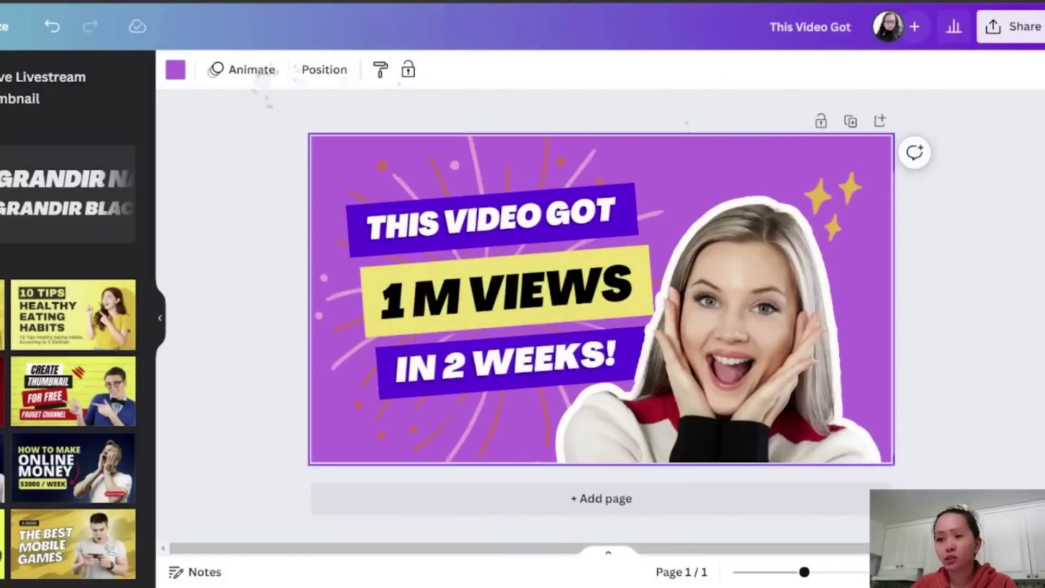
pyautogui.click(813, 176)
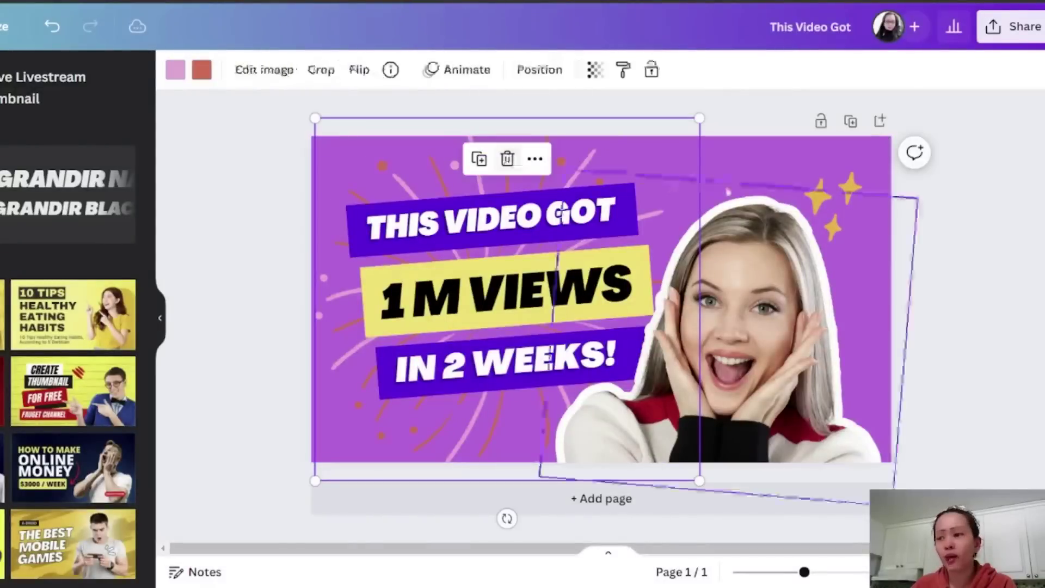
pyautogui.click(394, 403)
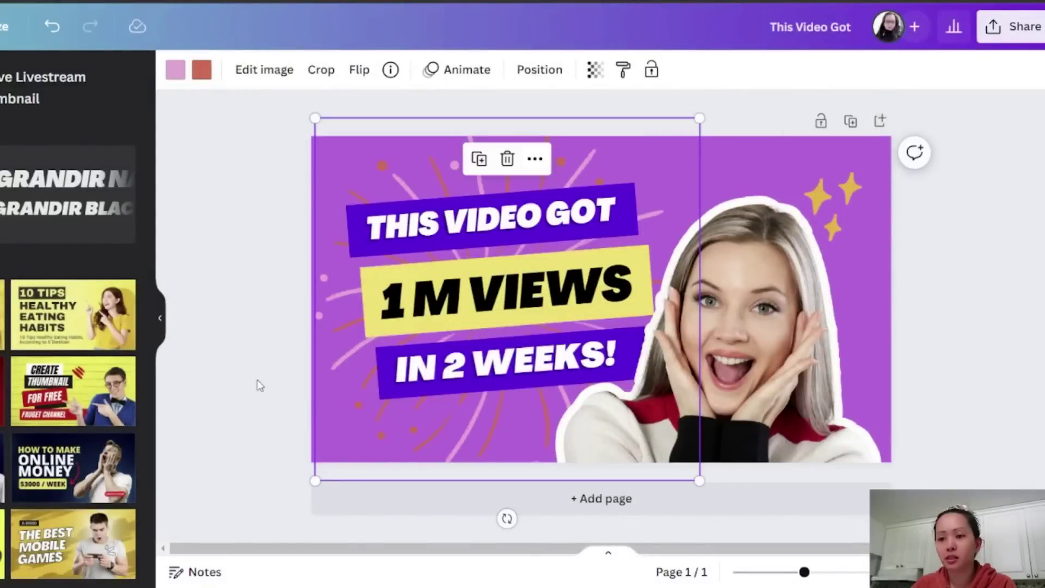
pyautogui.click(260, 385)
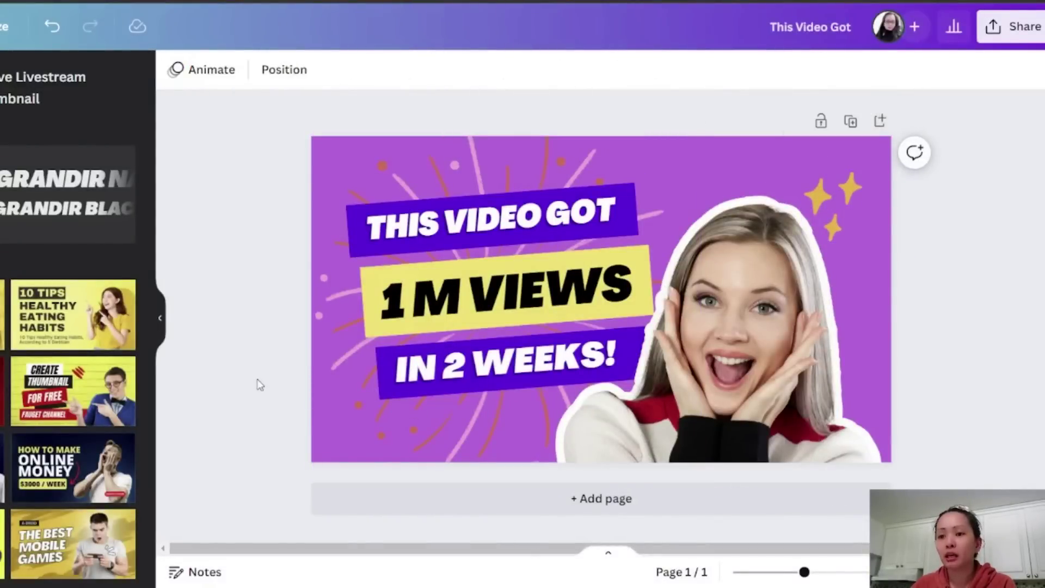
# Delete the template's photo of the blonde woman and place the uploaded kitchen photo on the right half of the thumbnail.
pyautogui.click(657, 364)
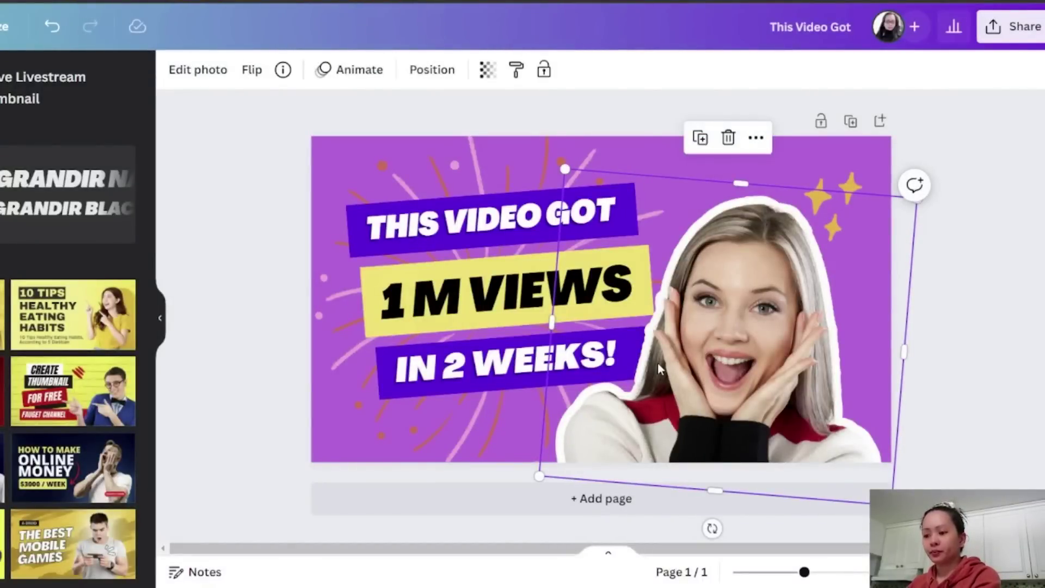
pyautogui.press('Delete')
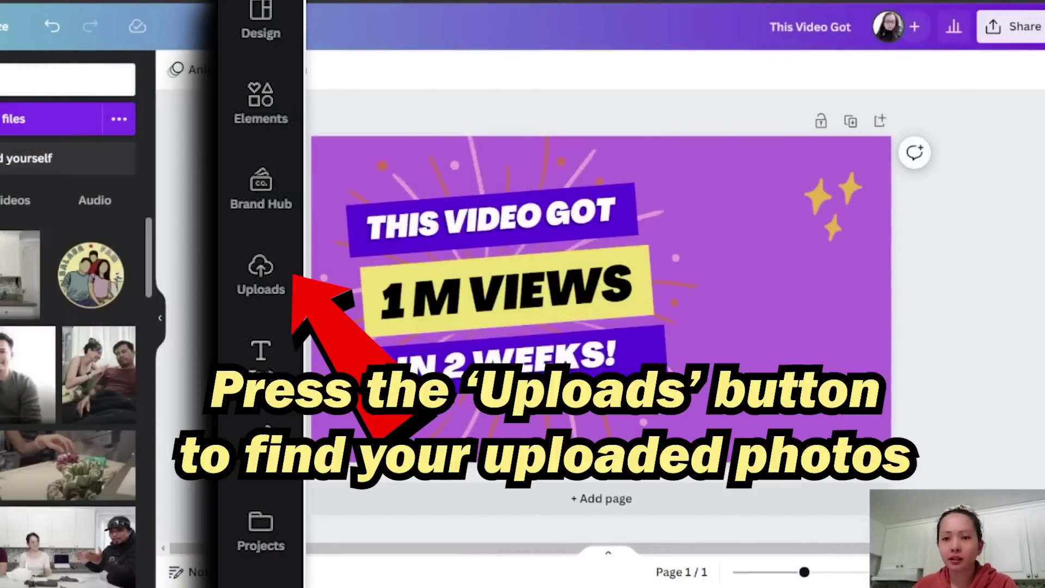
pyautogui.click(20, 273)
pyautogui.moveTo(710, 263); pyautogui.dragTo(681, 281)
pyautogui.moveTo(697, 329); pyautogui.dragTo(723, 326)
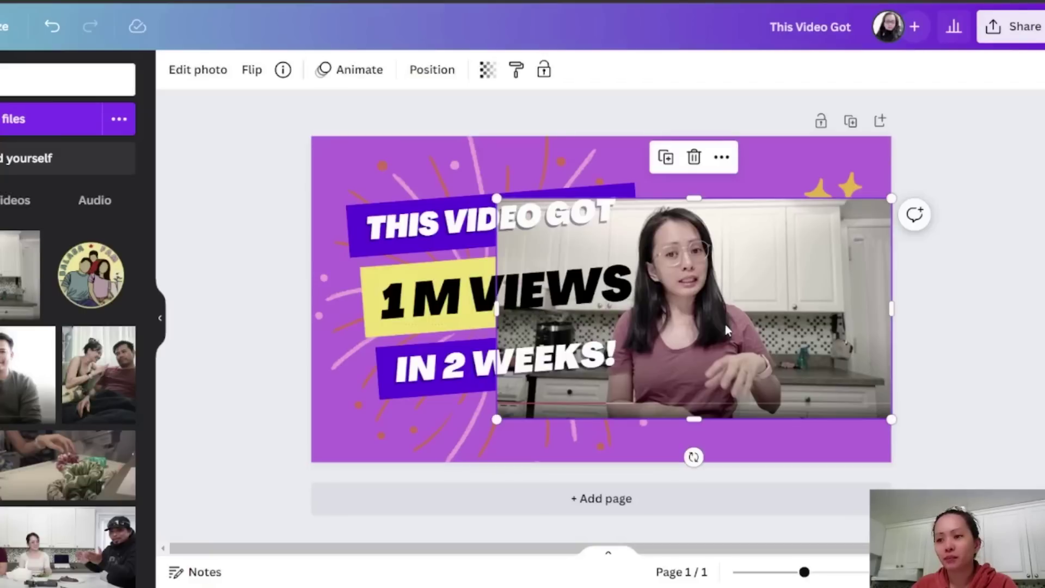
pyautogui.moveTo(725, 328); pyautogui.dragTo(727, 333)
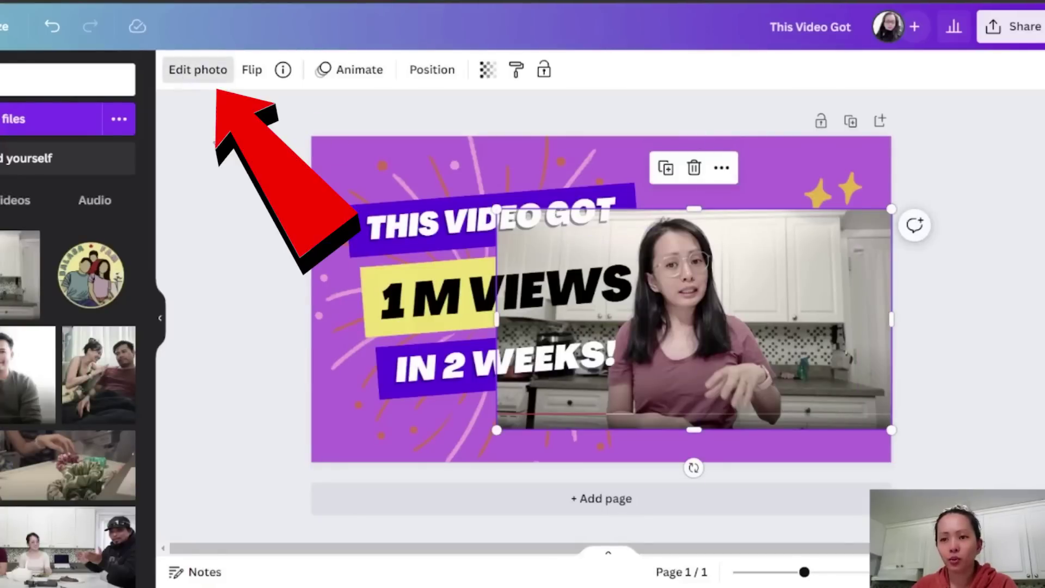
# Remove the background of the kitchen photo and crop its empty left and right sides.
pyautogui.click(184, 79)
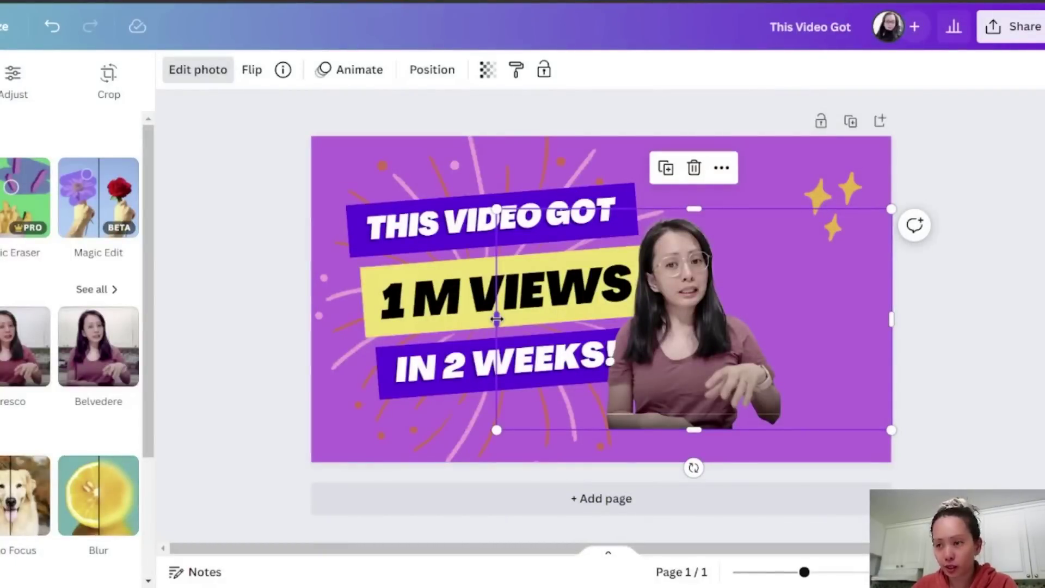
pyautogui.moveTo(497, 320); pyautogui.dragTo(564, 316)
pyautogui.moveTo(860, 320); pyautogui.dragTo(796, 320)
# Enlarge the cutout photo and place it in the lower-right corner of the thumbnail.
pyautogui.moveTo(731, 358); pyautogui.dragTo(751, 363)
pyautogui.moveTo(818, 437); pyautogui.dragTo(866, 479)
pyautogui.moveTo(781, 401); pyautogui.dragTo(838, 399)
pyautogui.moveTo(632, 215); pyautogui.dragTo(580, 184)
pyautogui.moveTo(354, 252); pyautogui.dragTo(364, 257)
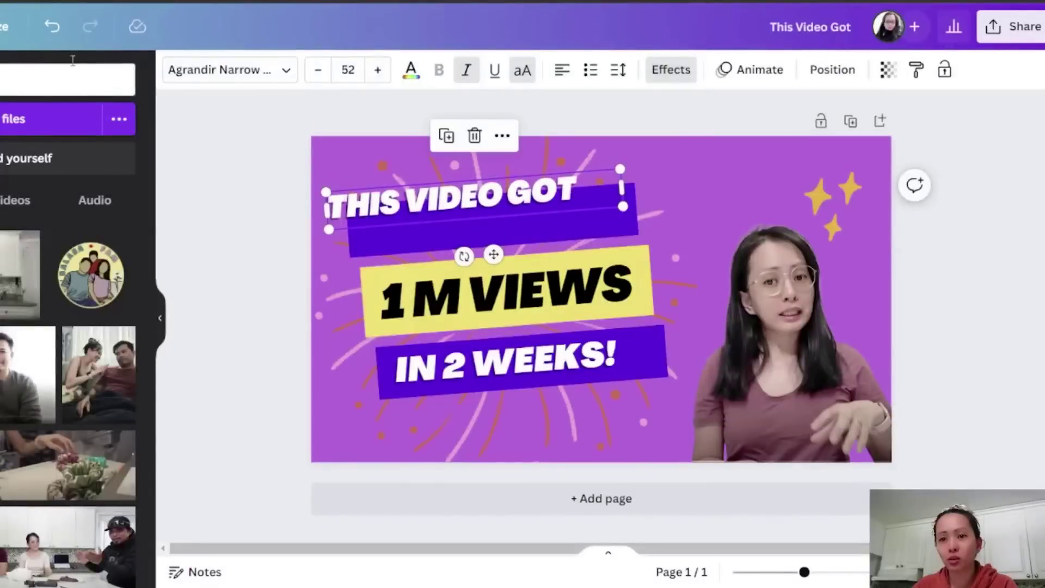
pyautogui.click(52, 26)
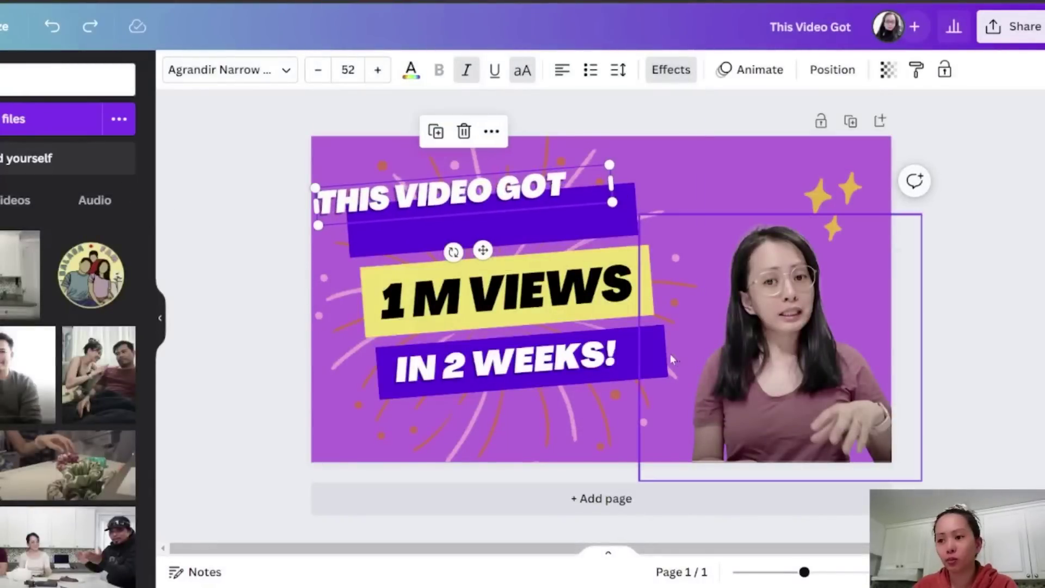
pyautogui.click(52, 27)
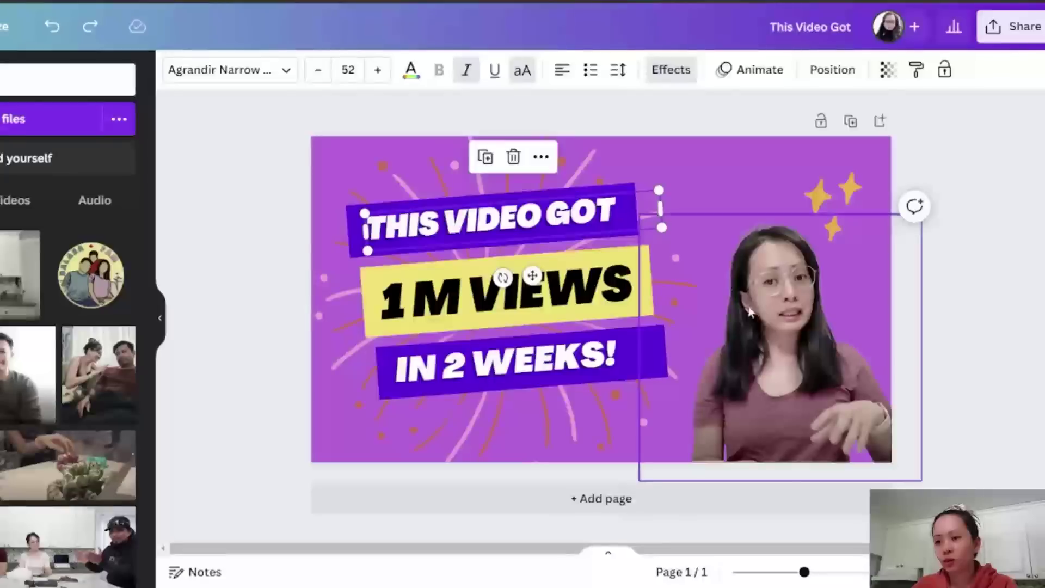
# Enlarge the cutout photo a little more and reposition it against the right and bottom edges of the thumbnail.
pyautogui.click(668, 273)
pyautogui.moveTo(633, 214); pyautogui.dragTo(618, 194)
pyautogui.moveTo(880, 470); pyautogui.dragTo(863, 468)
pyautogui.click(972, 393)
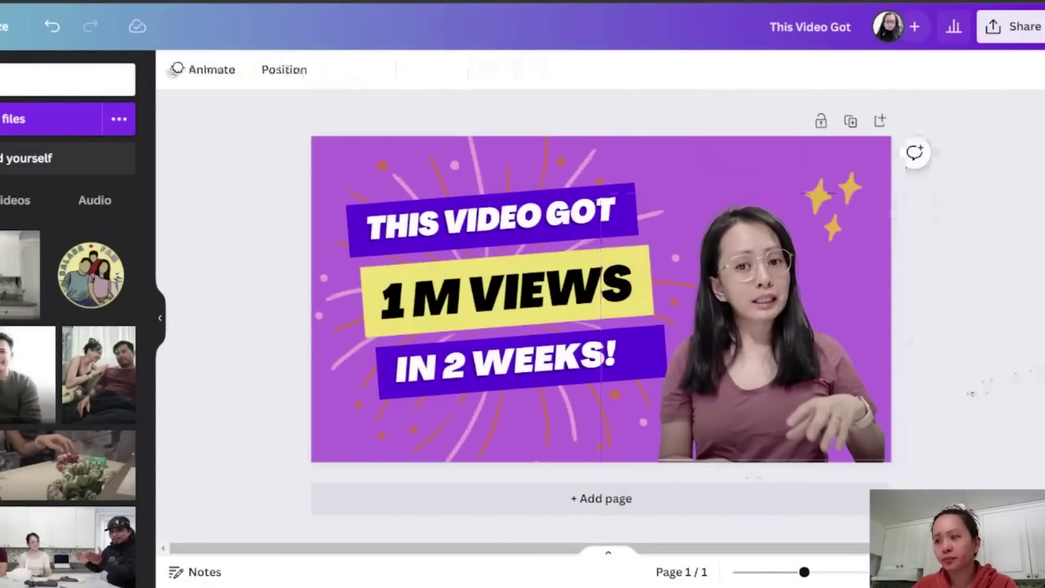
pyautogui.click(841, 372)
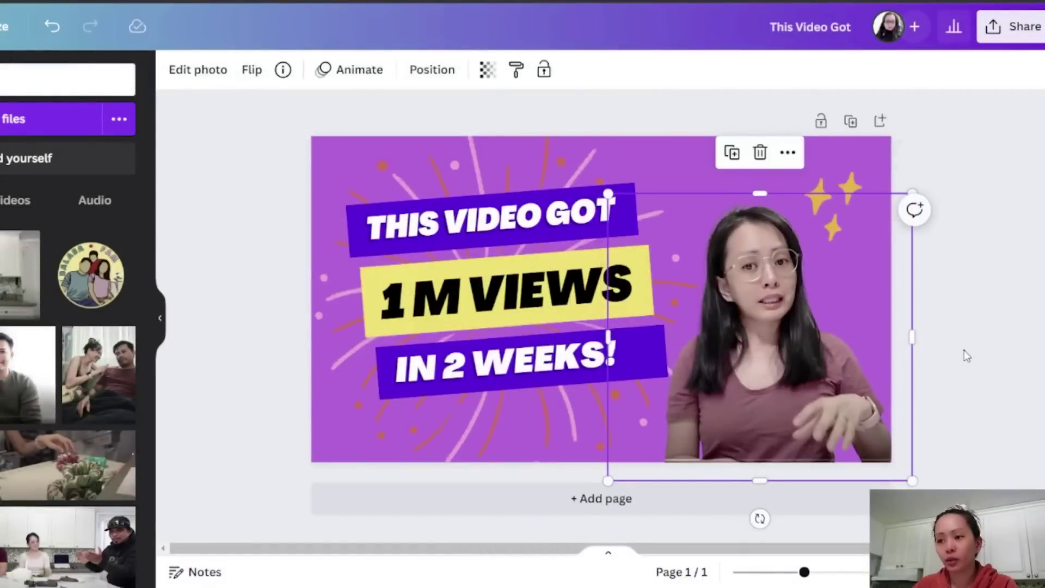
pyautogui.click(961, 364)
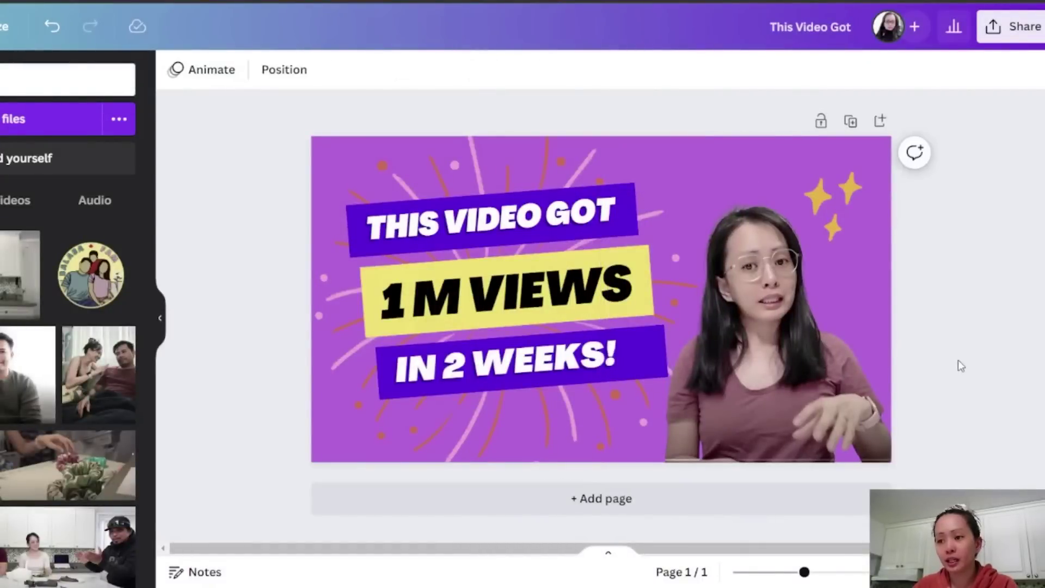
# Apply the Outline shadow effect to the cutout photo.
pyautogui.click(811, 338)
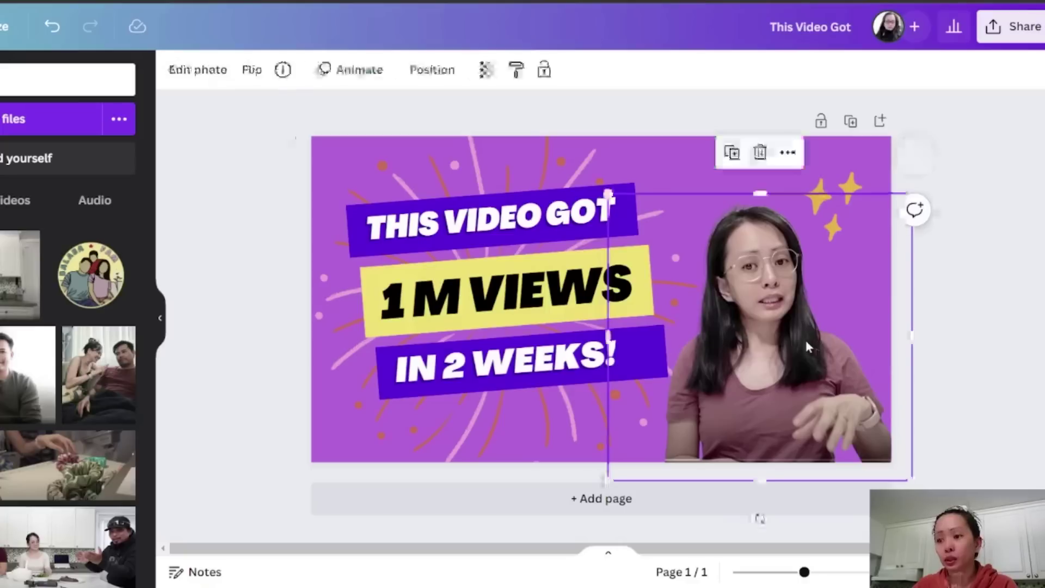
pyautogui.click(188, 69)
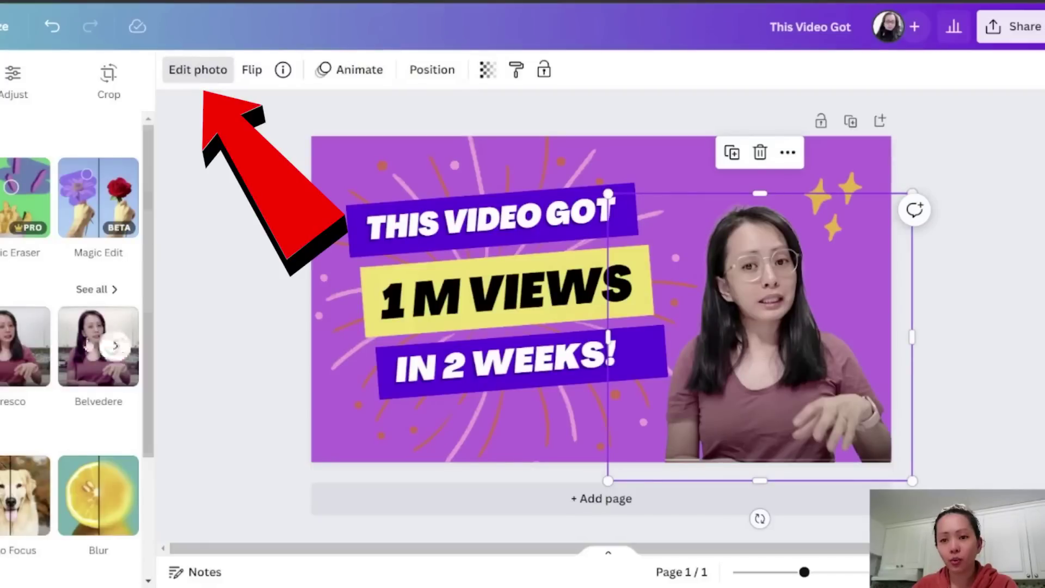
pyautogui.scroll(-3, 22, 316)
pyautogui.scroll(3, 21, 316)
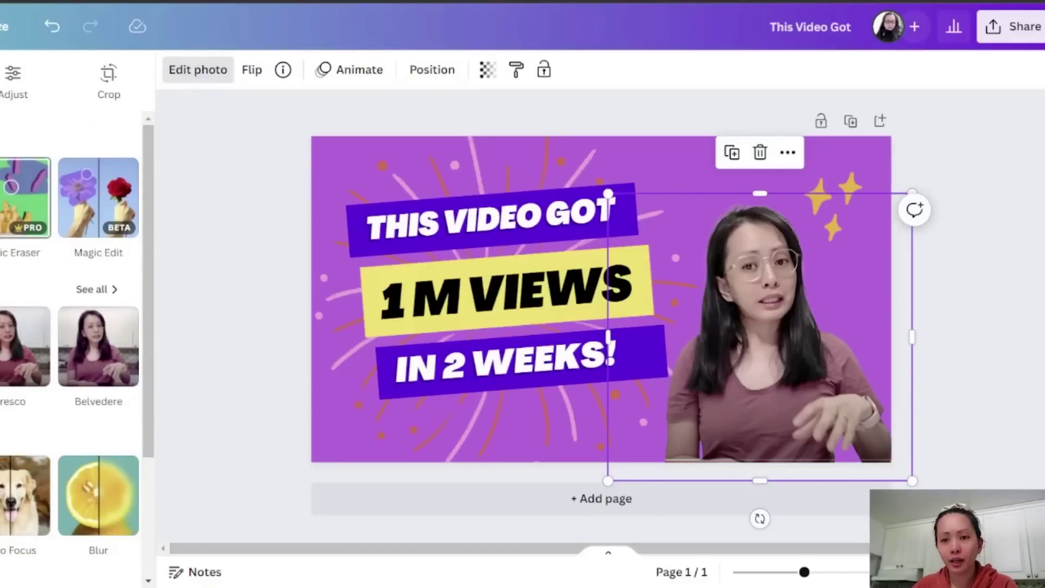
pyautogui.scroll(-2, 22, 316)
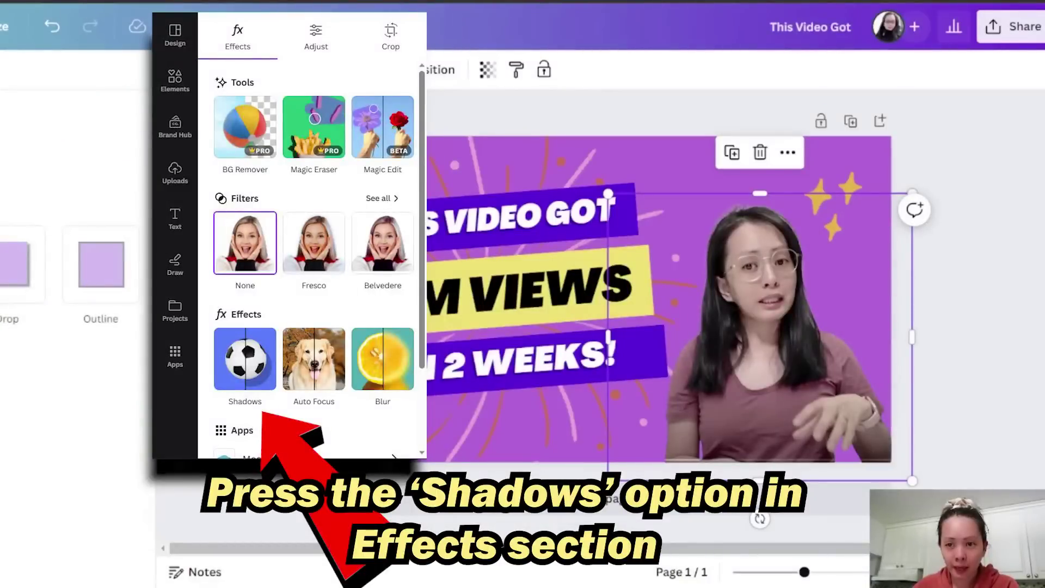
pyautogui.click(103, 275)
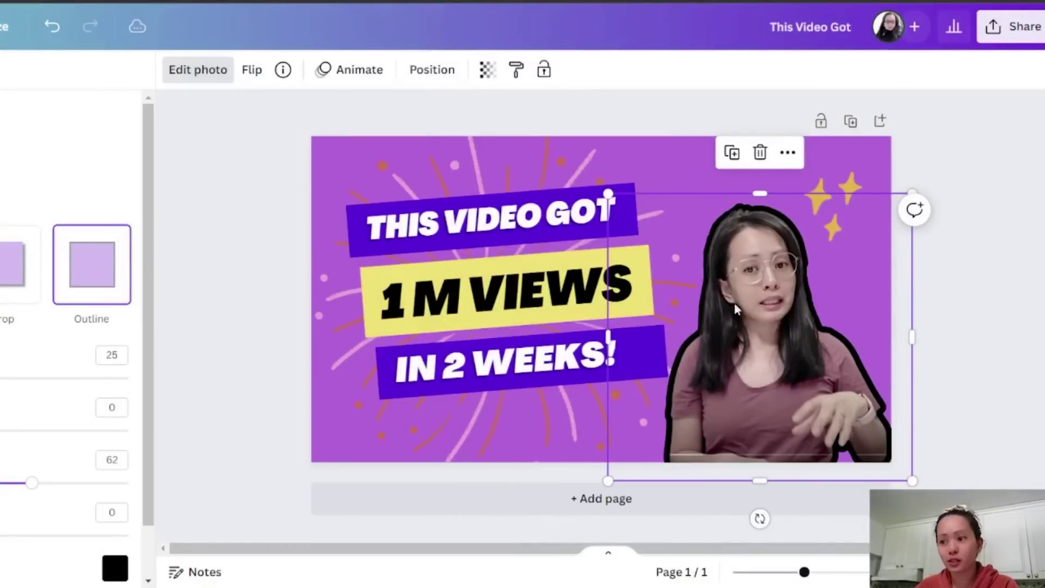
# Set the outline colour of the cutout photo to white, #FFFFFF.
pyautogui.click(115, 568)
pyautogui.write('#FFFFFF')
pyautogui.press('Return')
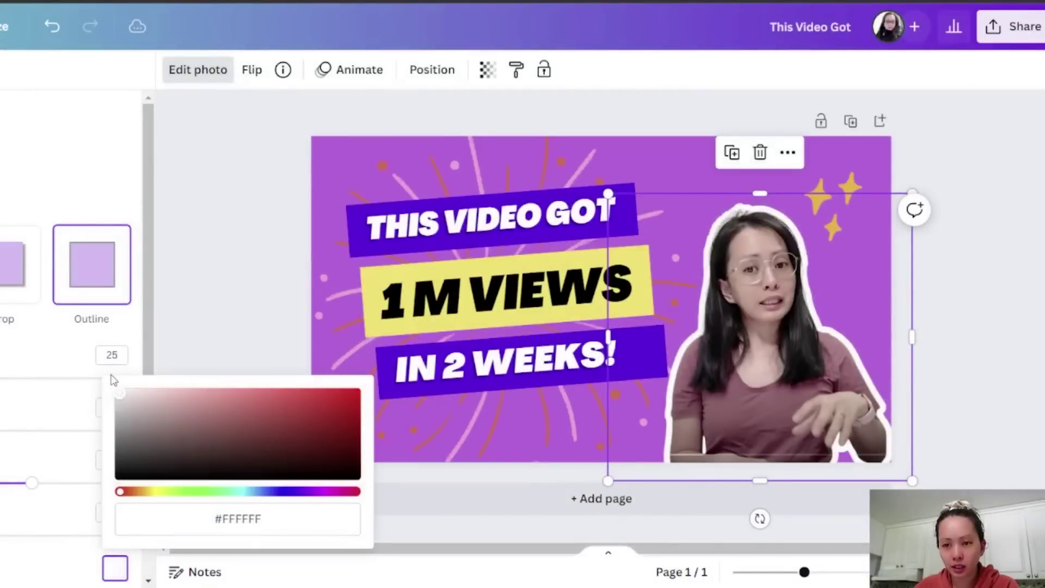
pyautogui.moveTo(136, 417); pyautogui.dragTo(119, 394)
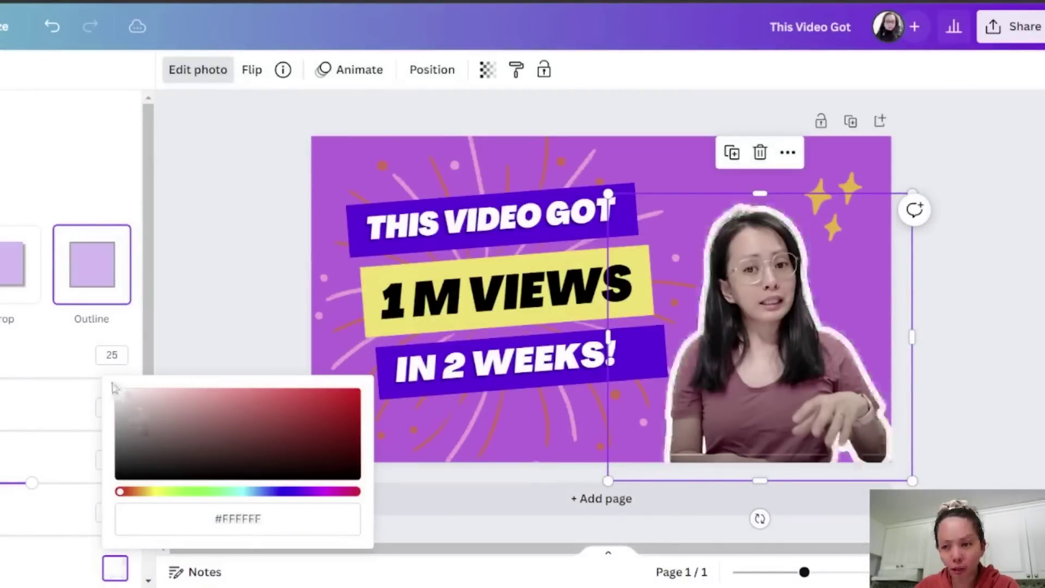
pyautogui.click(186, 517)
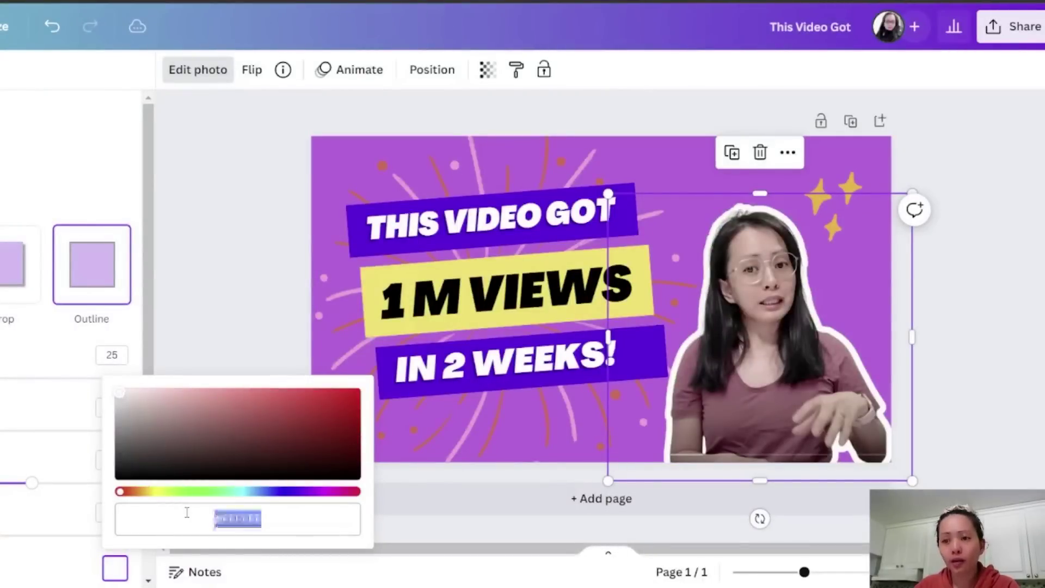
pyautogui.click(223, 519)
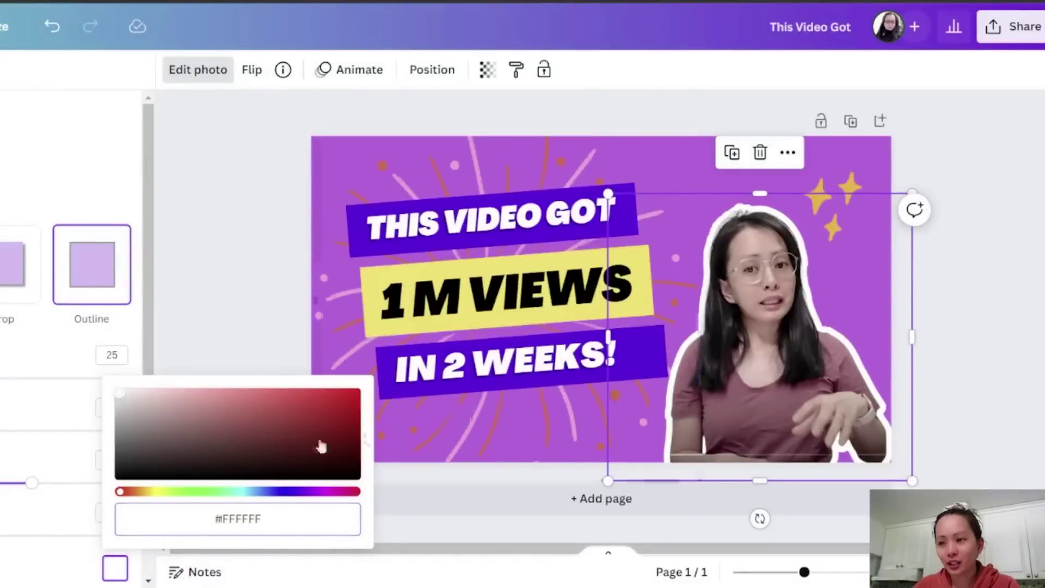
# Thin the white outline around the cutout photo, trying size 18 and settling on 22.
pyautogui.click(35, 493)
pyautogui.scroll(-1, 38, 490)
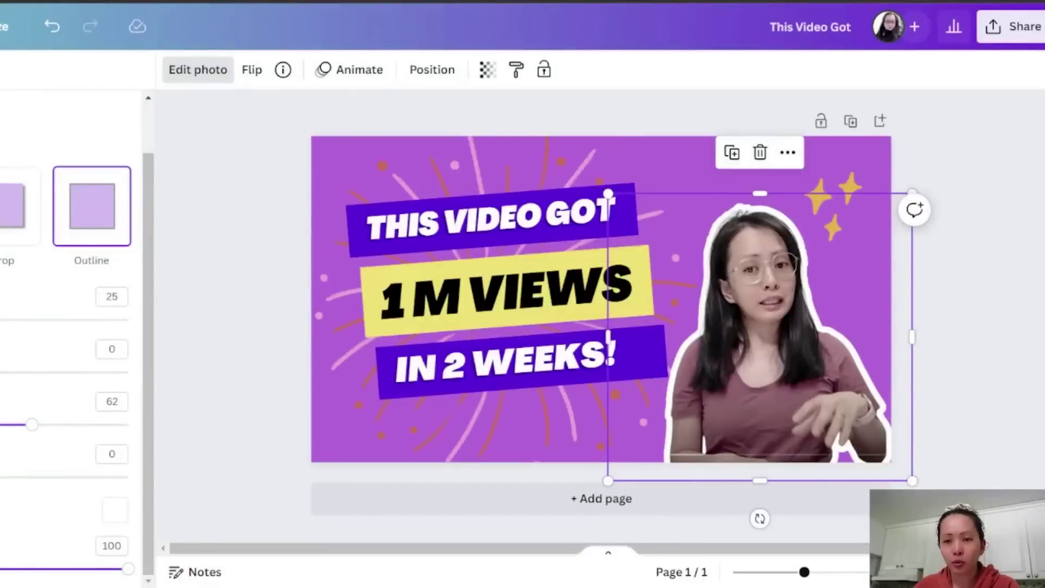
pyautogui.write('18')
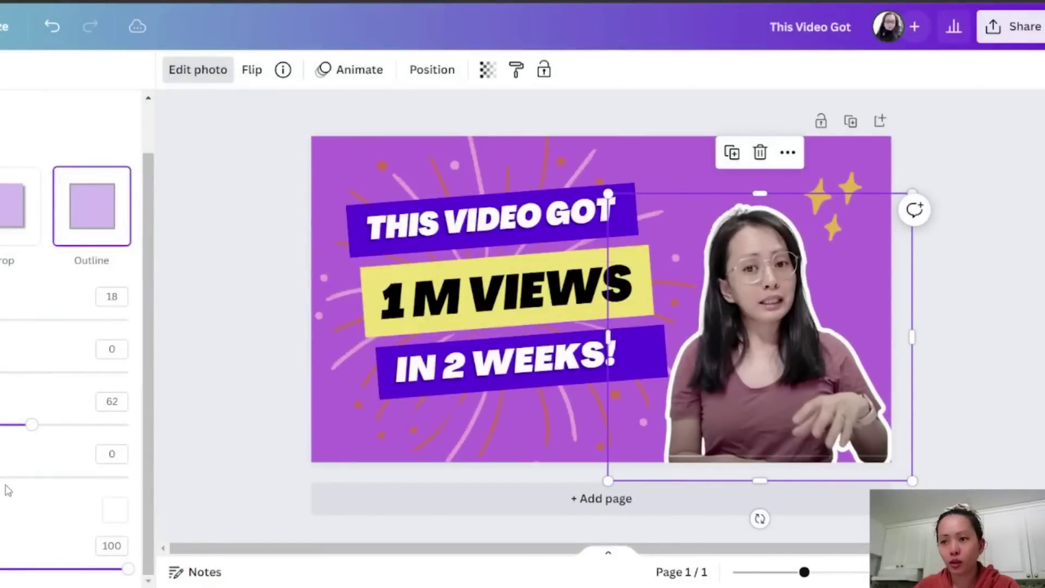
pyautogui.scroll(1, 77, 353)
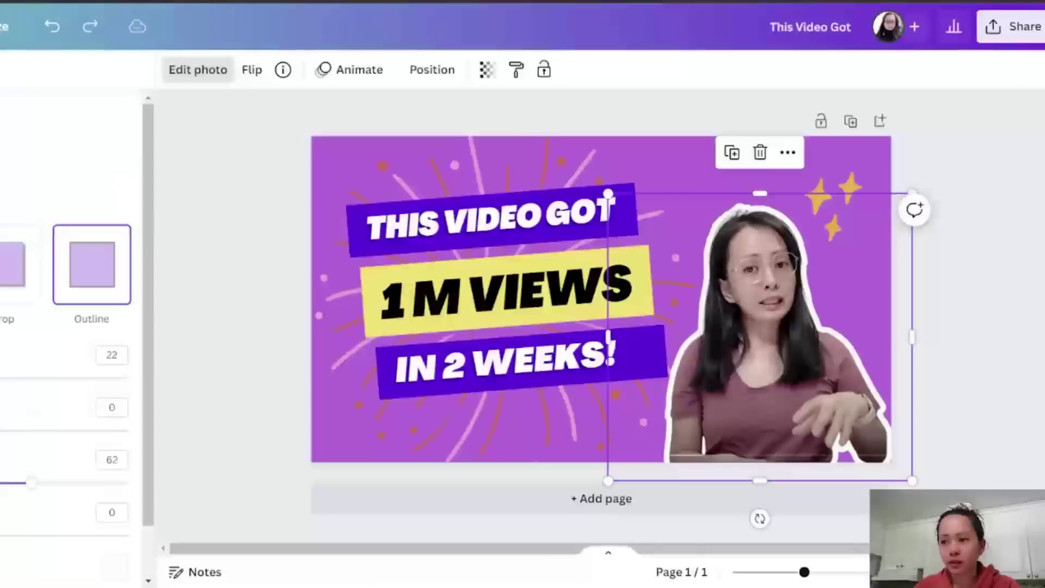
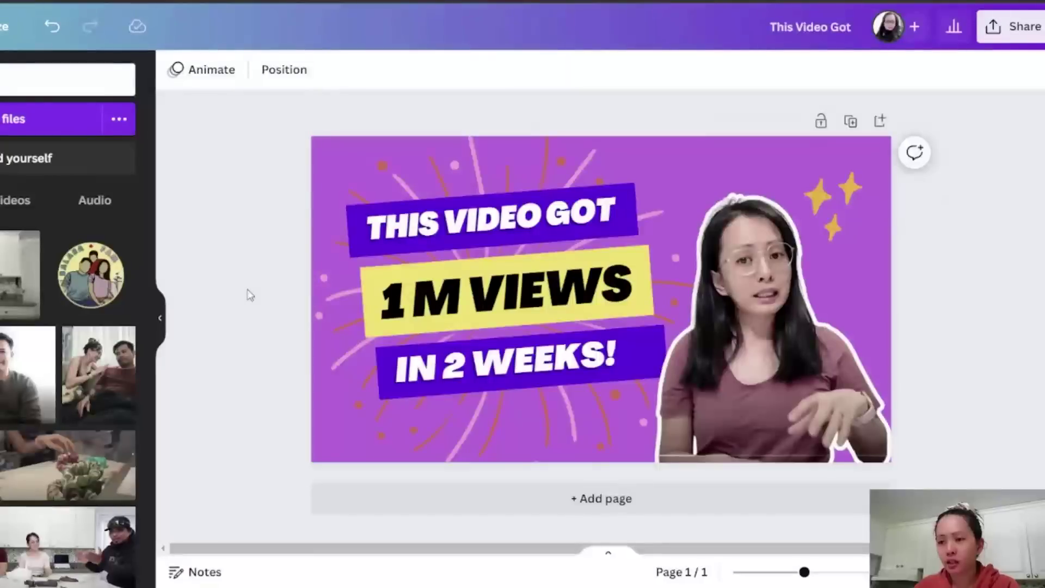
# Delete the firework graphic behind the text and the gold sparkles beside the woman's head.
pyautogui.click(560, 167)
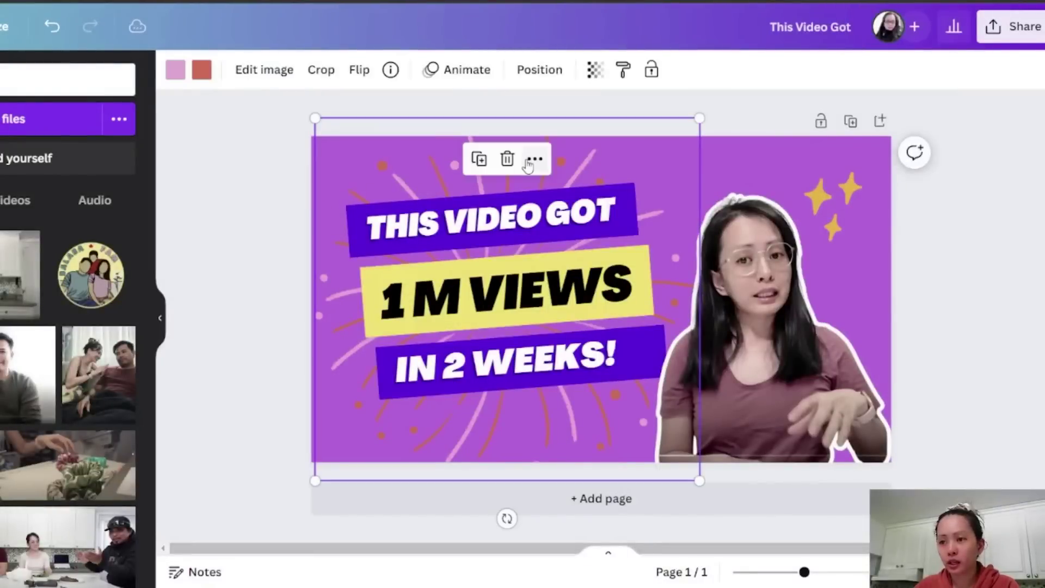
pyautogui.click(289, 191)
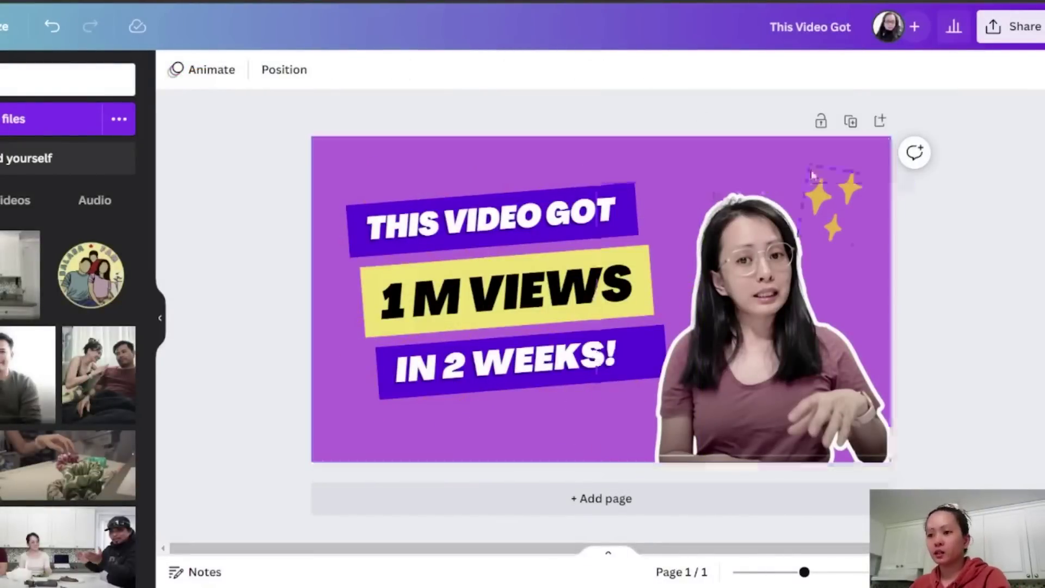
pyautogui.click(354, 226)
pyautogui.click(261, 209)
# Change the thumbnail's background colour to dark magenta.
pyautogui.click(337, 176)
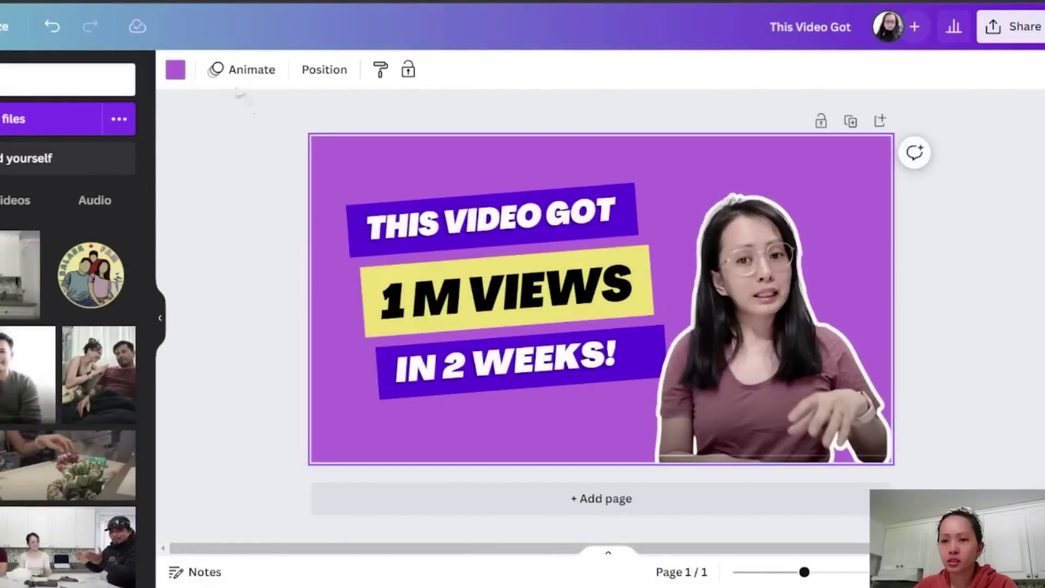
pyautogui.click(175, 70)
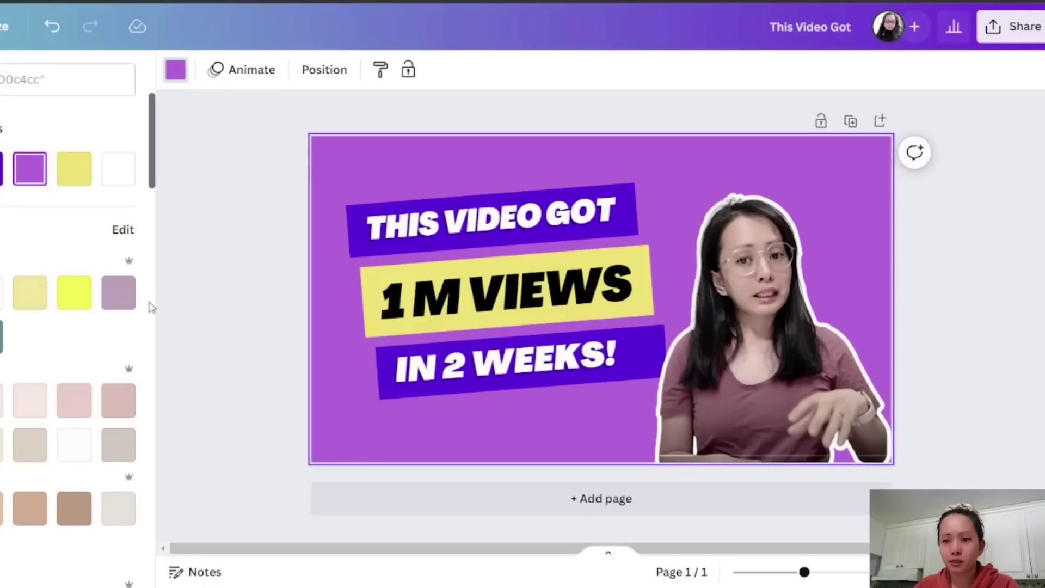
pyautogui.click(118, 293)
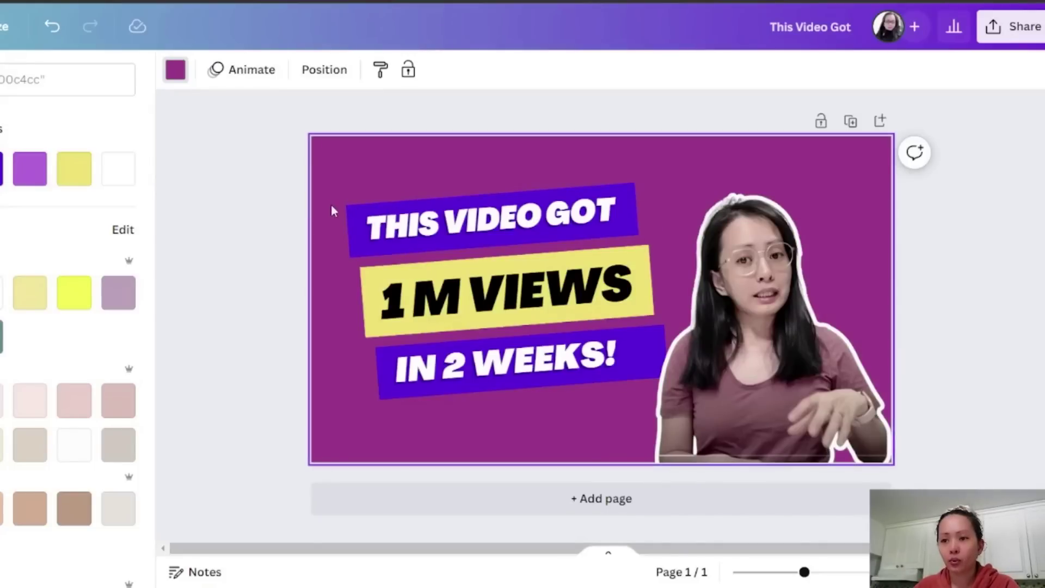
# Recolour the banner behind "THIS VIDEO GOT" to muted teal and apply the change to every shape of the same blue-violet.
pyautogui.click(351, 217)
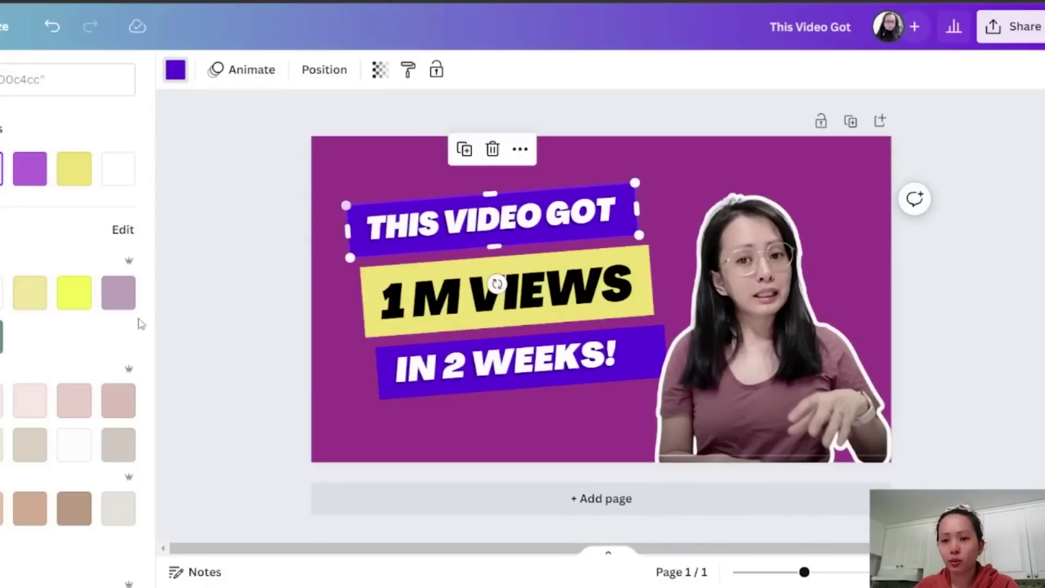
pyautogui.click(2, 341)
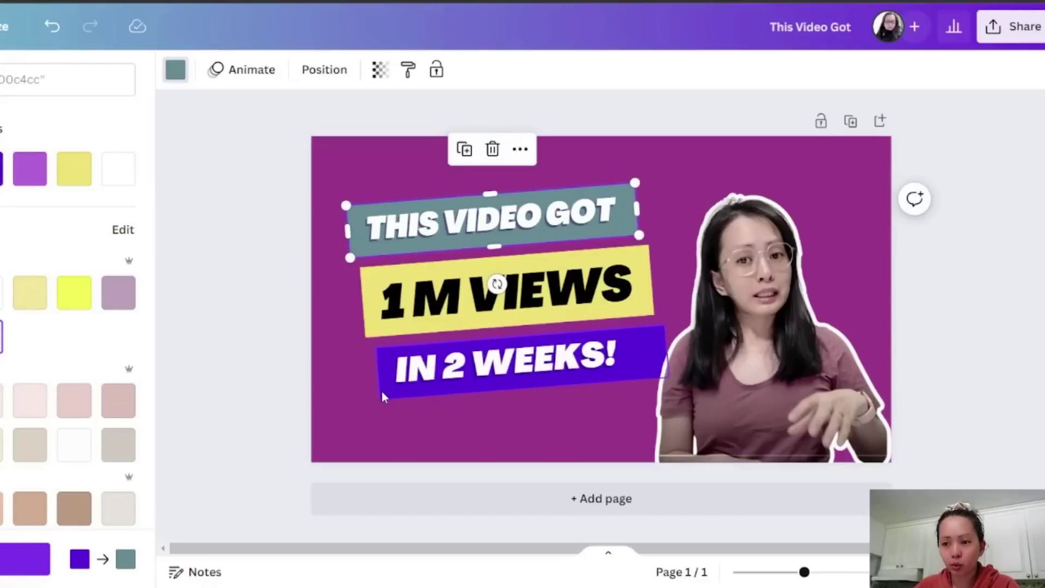
pyautogui.click(2, 563)
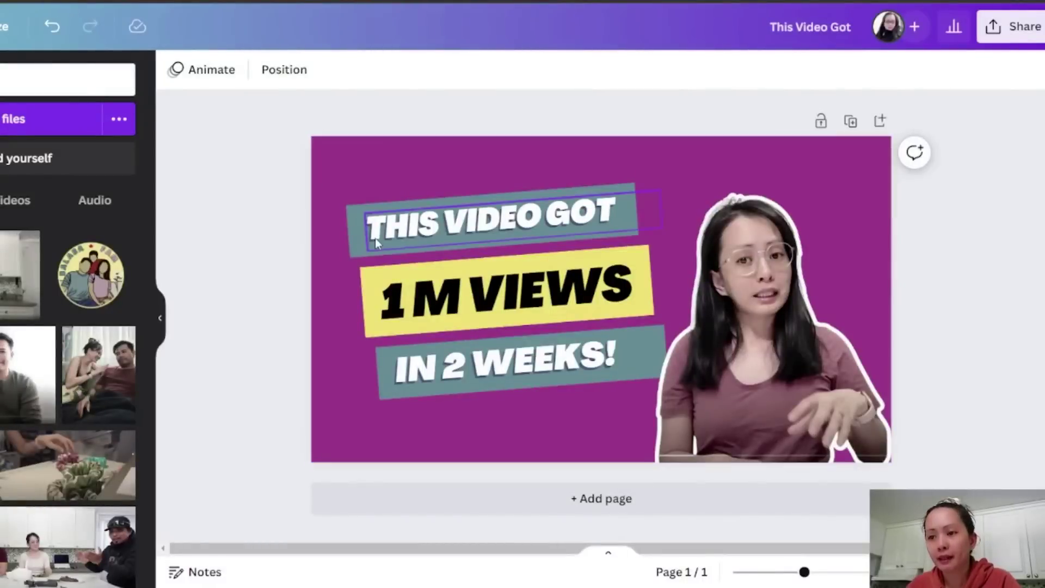
# Replace the heading "THIS VIDEO GOT" in the upper banner with "REASONS WHY".
pyautogui.click(365, 286)
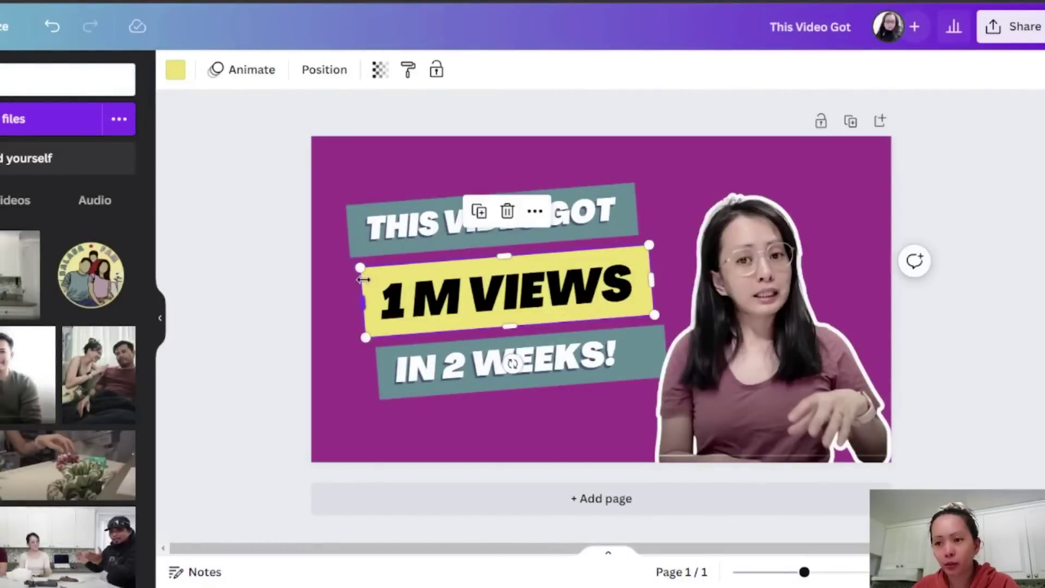
pyautogui.doubleClick(414, 228)
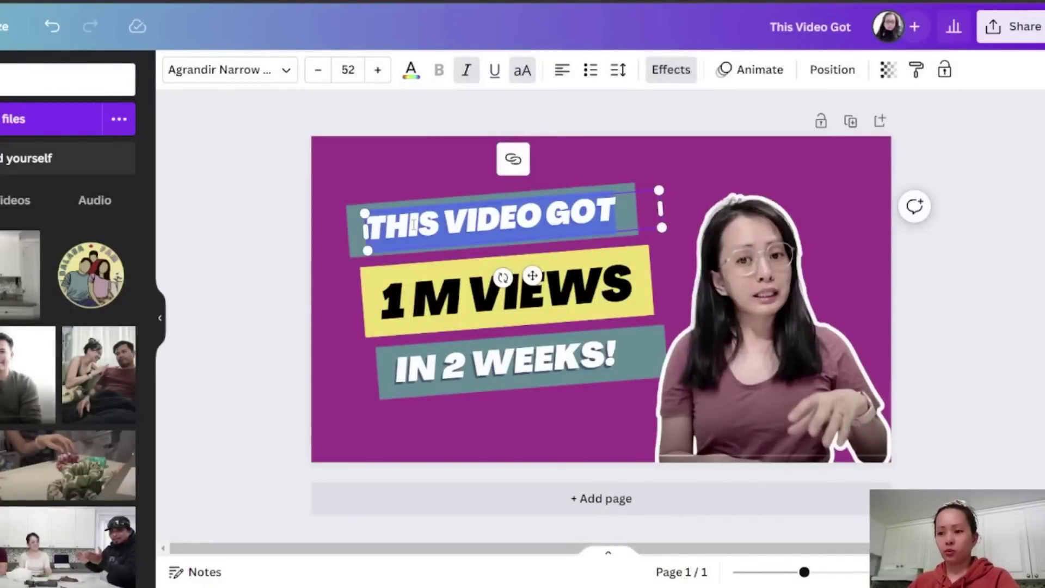
pyautogui.write('REA')
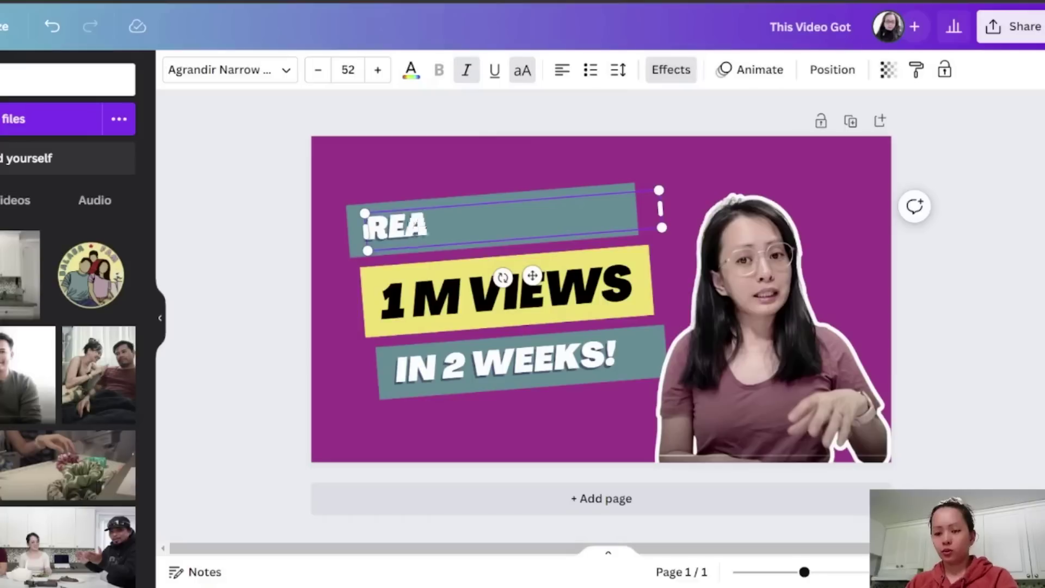
pyautogui.write('SONS WHY')
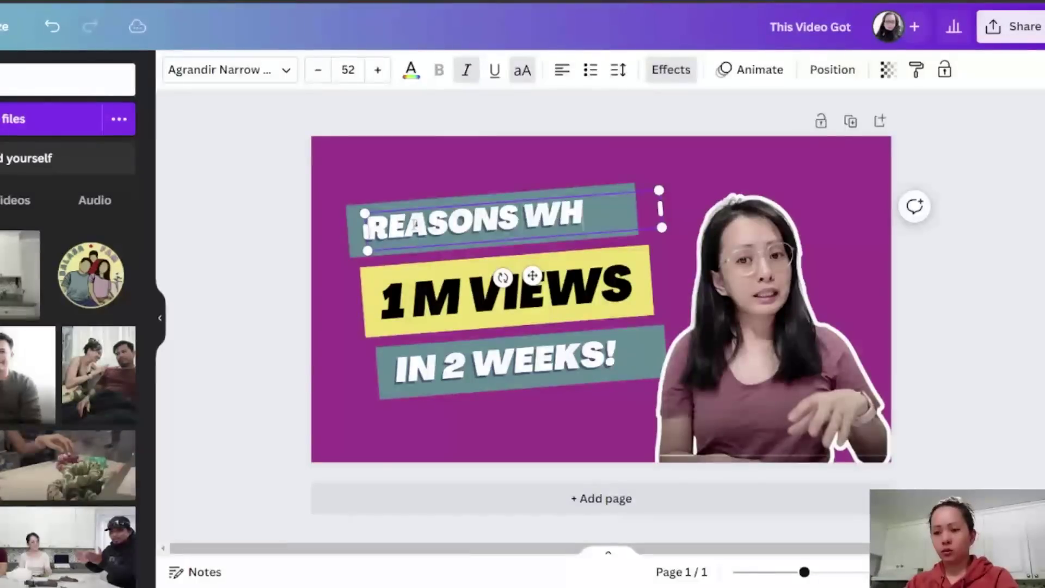
pyautogui.click(203, 293)
pyautogui.click(456, 231)
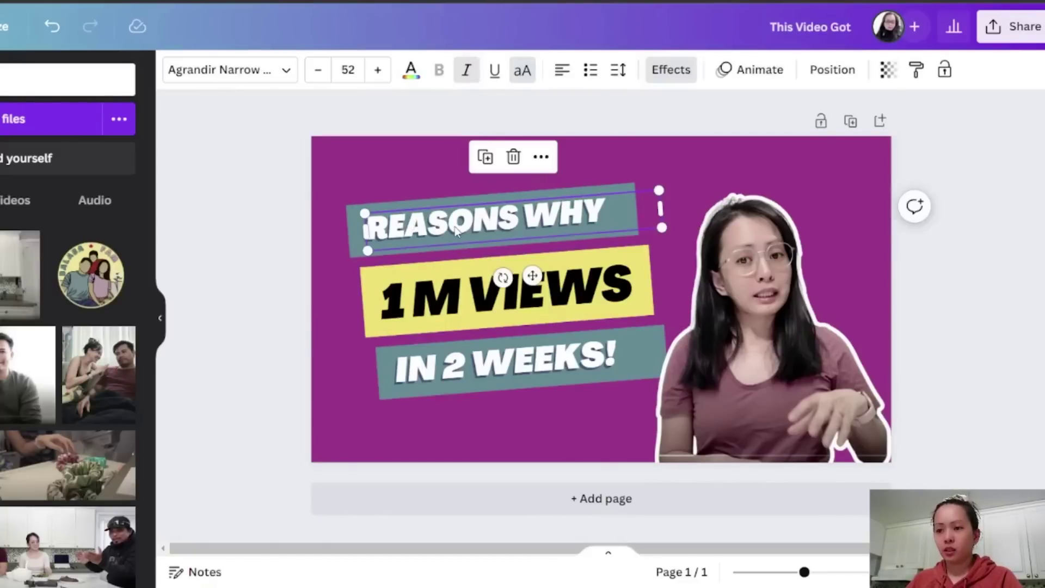
pyautogui.click(257, 274)
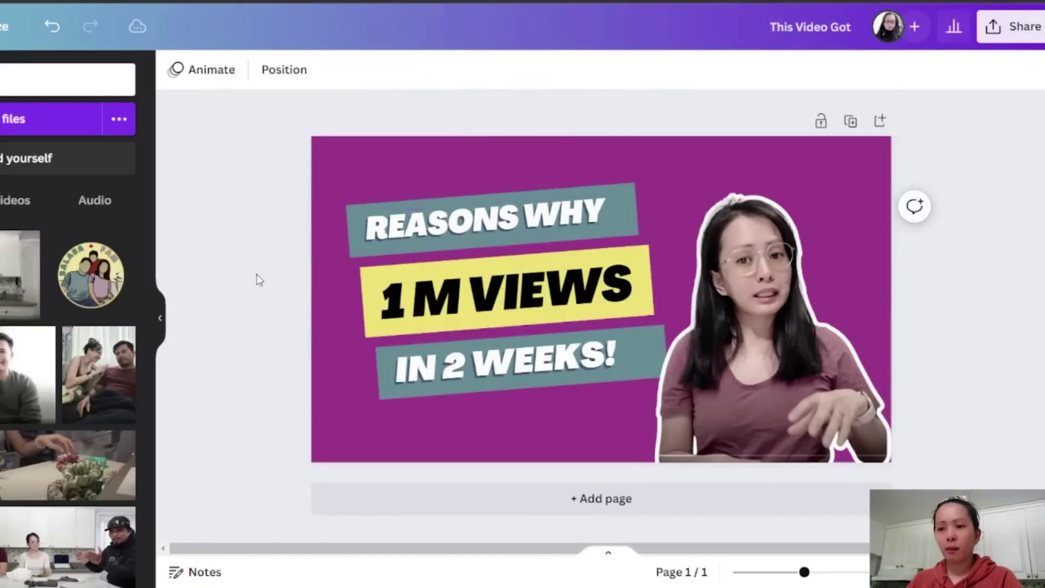
pyautogui.click(385, 237)
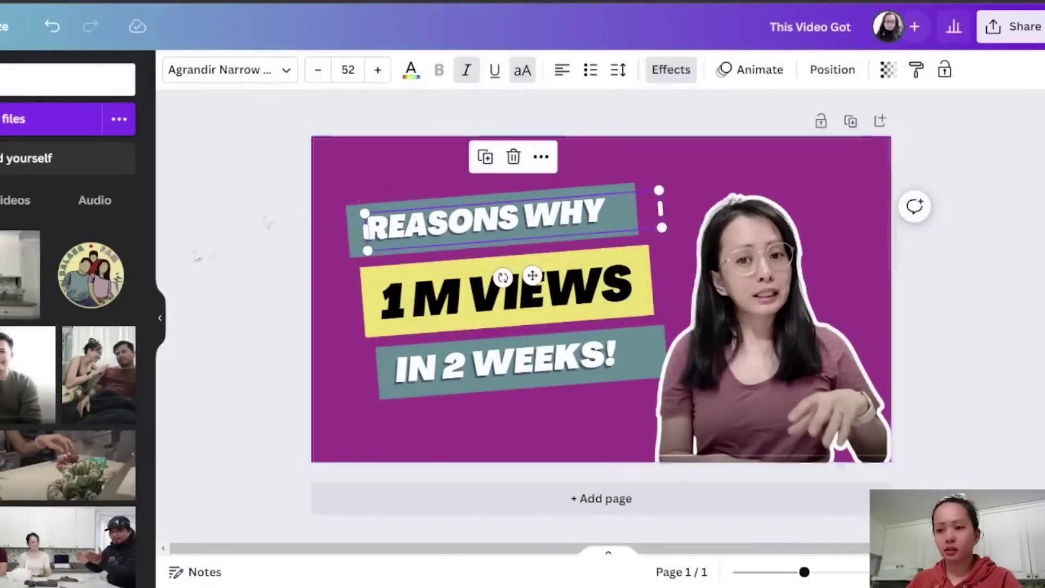
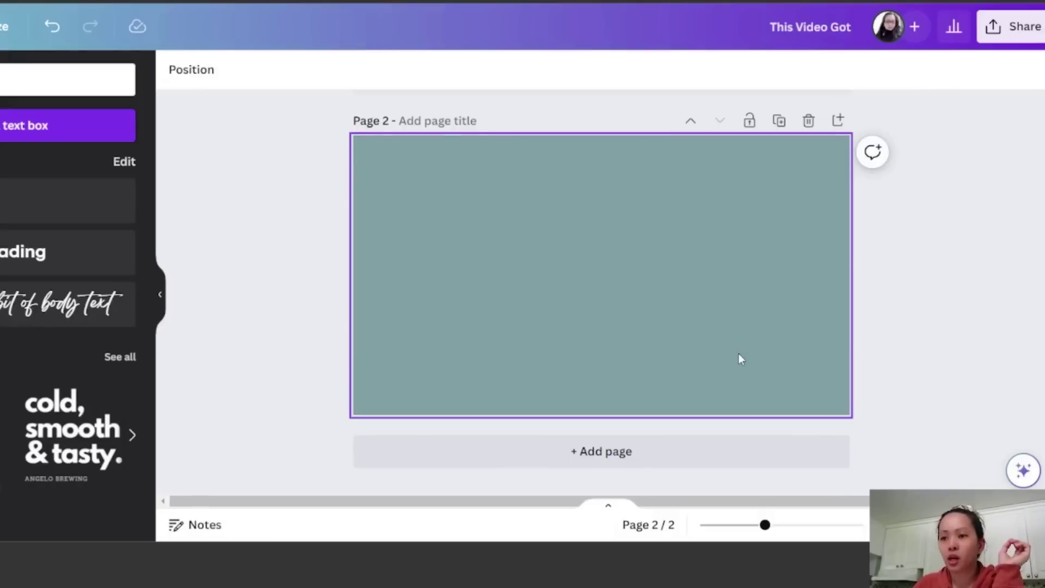
# Change the background colour of the blank page 2 to dusty pink.
pyautogui.click(593, 329)
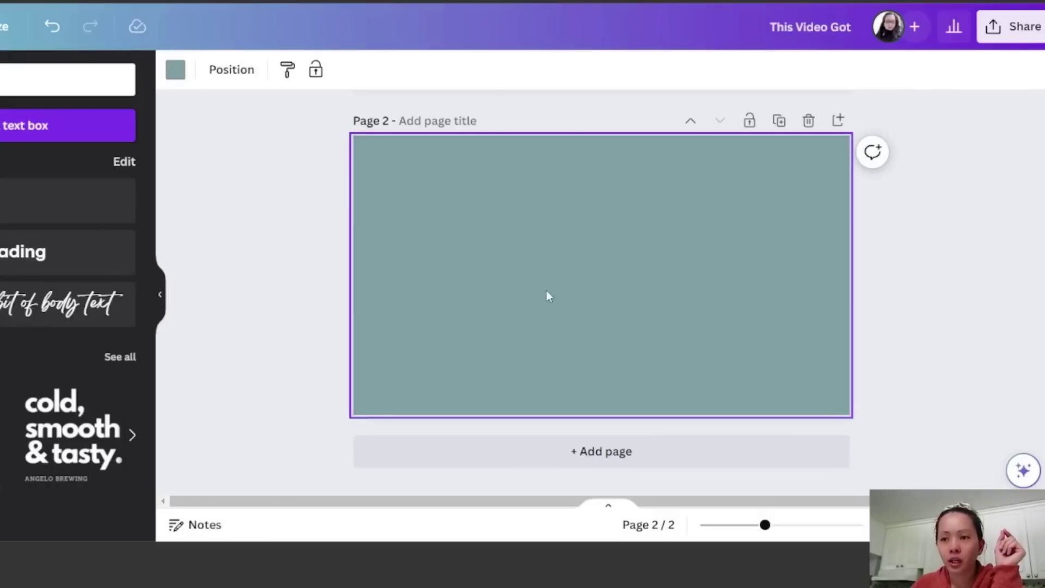
pyautogui.click(259, 245)
pyautogui.click(451, 285)
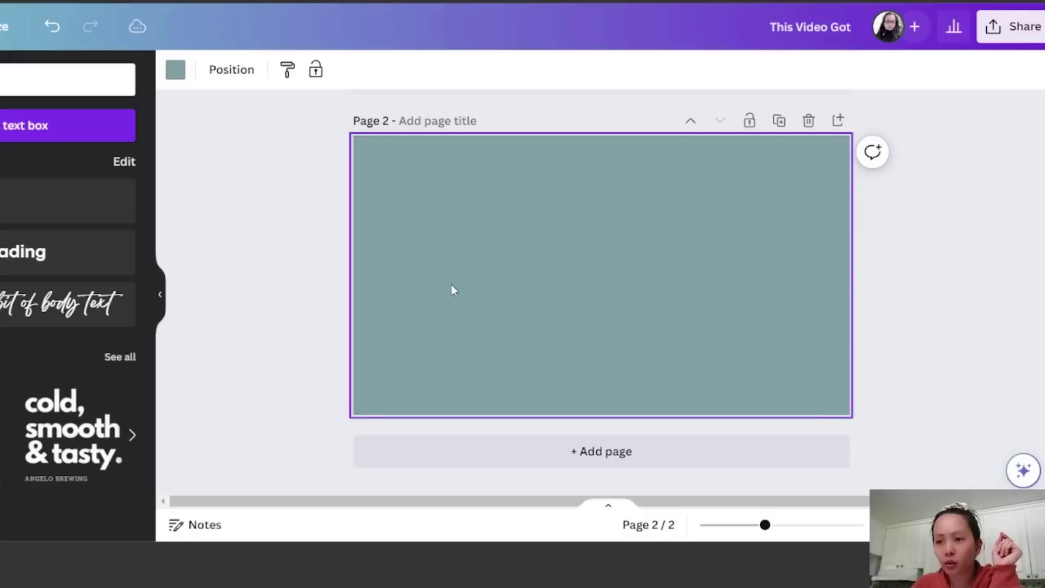
pyautogui.click(175, 70)
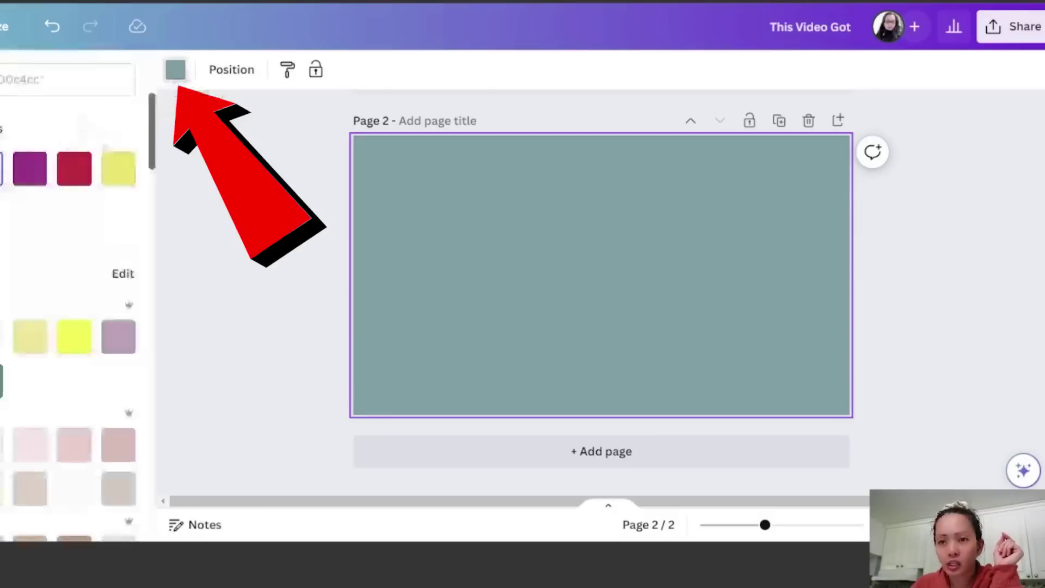
pyautogui.scroll(-10, 42, 350)
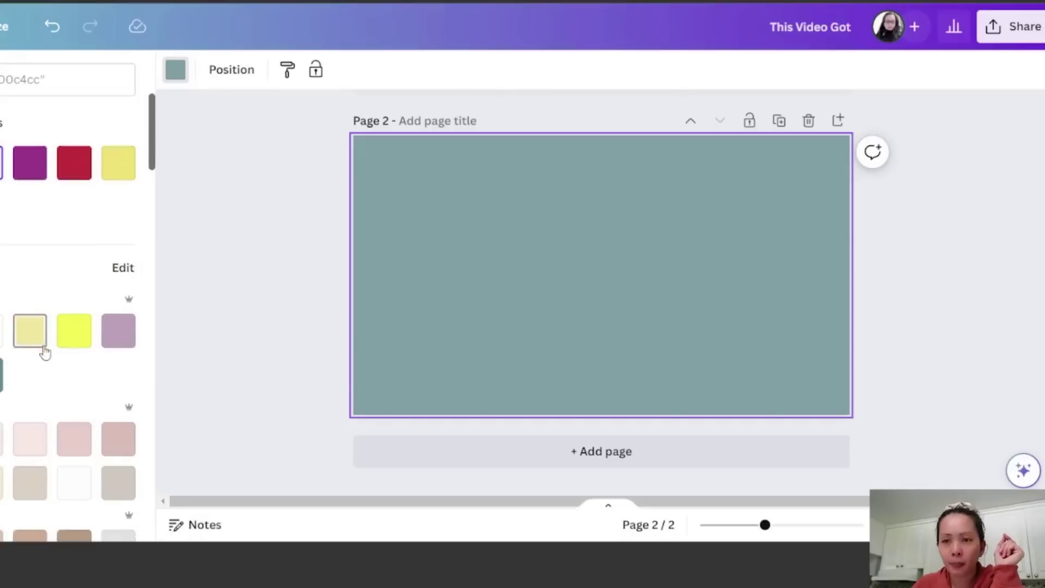
pyautogui.scroll(-10, 37, 372)
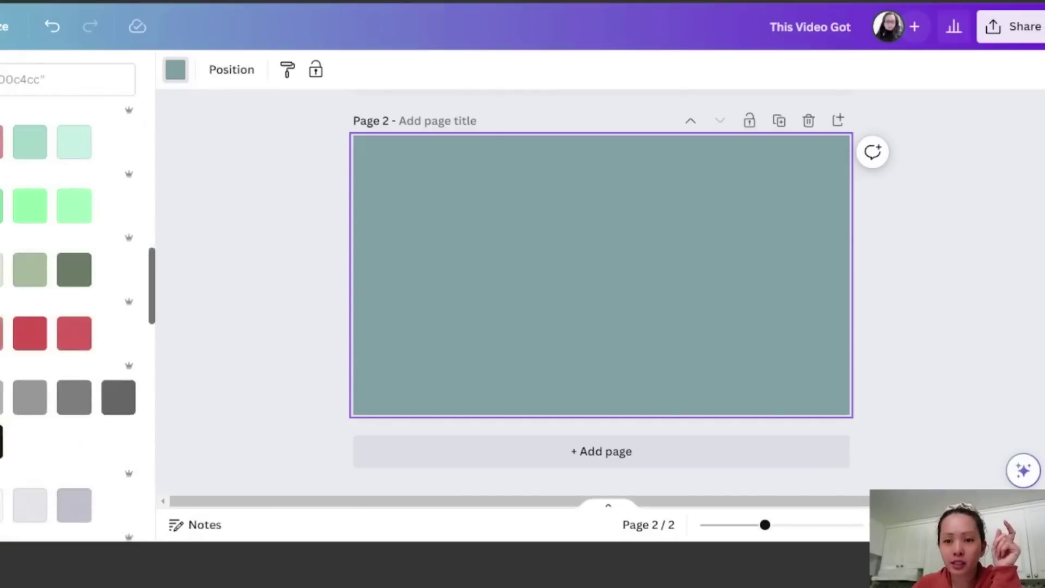
pyautogui.scroll(10, 67, 317)
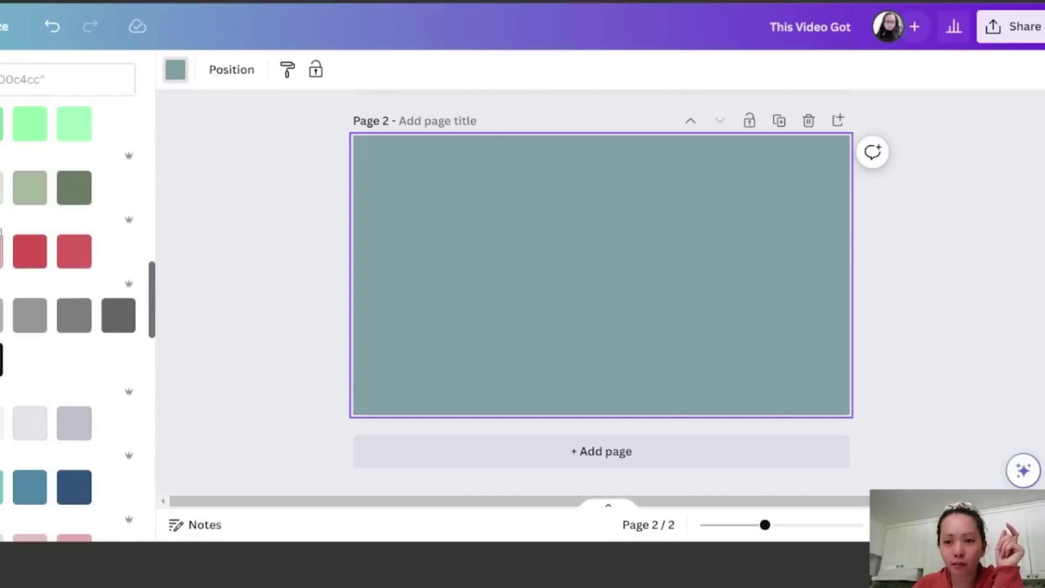
pyautogui.scroll(5, 68, 305)
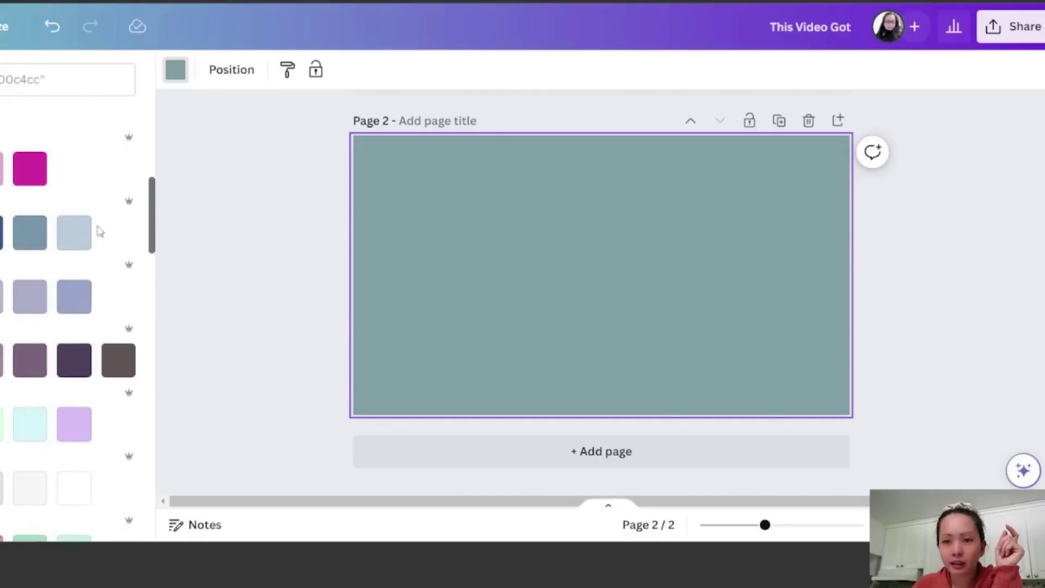
pyautogui.moveTo(153, 214); pyautogui.dragTo(159, 413)
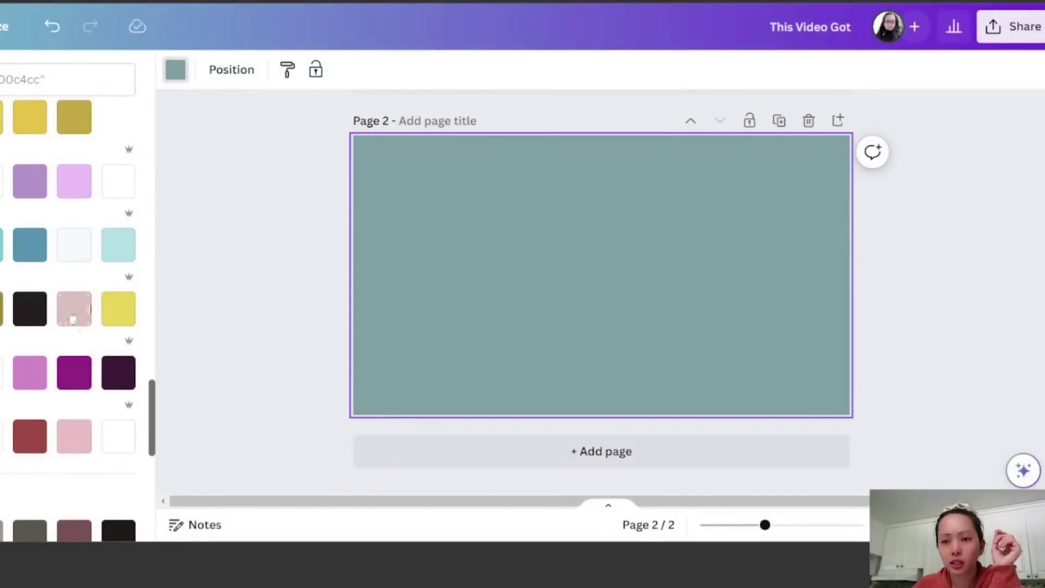
pyautogui.click(74, 309)
pyautogui.press('Escape')
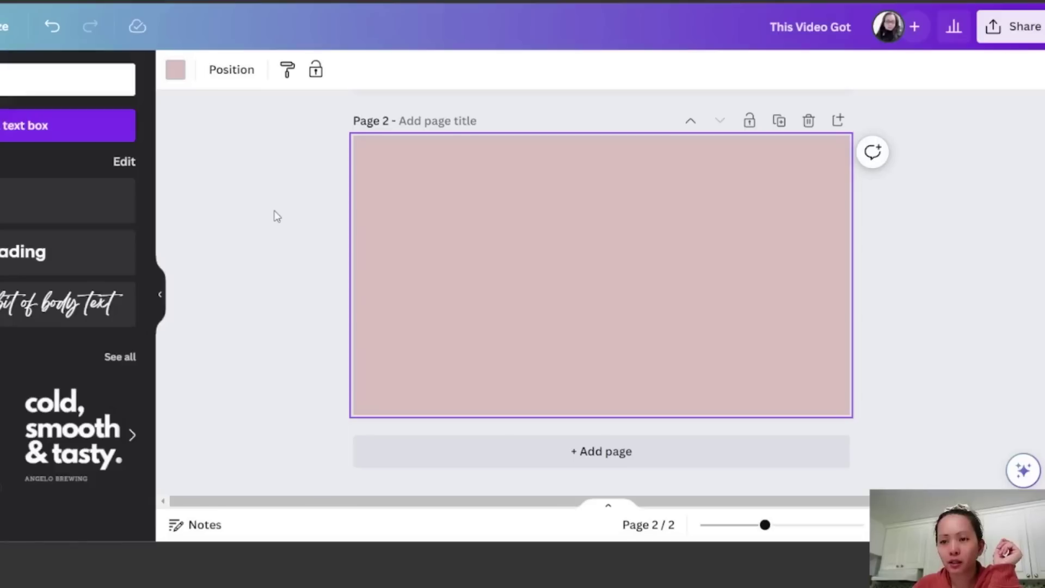
# Add the uploaded kitchen photo of the woman to page 2.
pyautogui.click(264, 233)
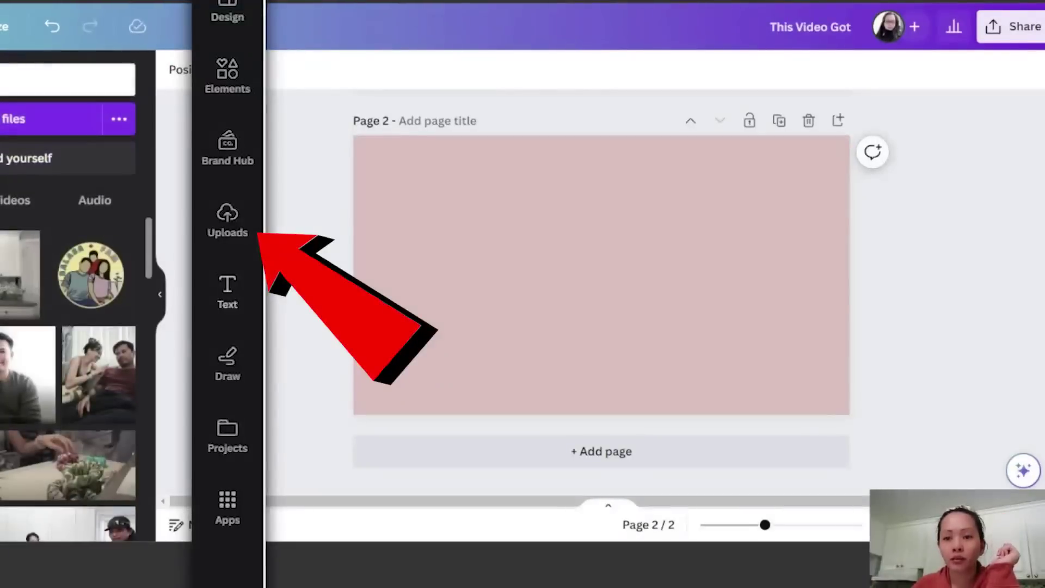
pyautogui.click(20, 273)
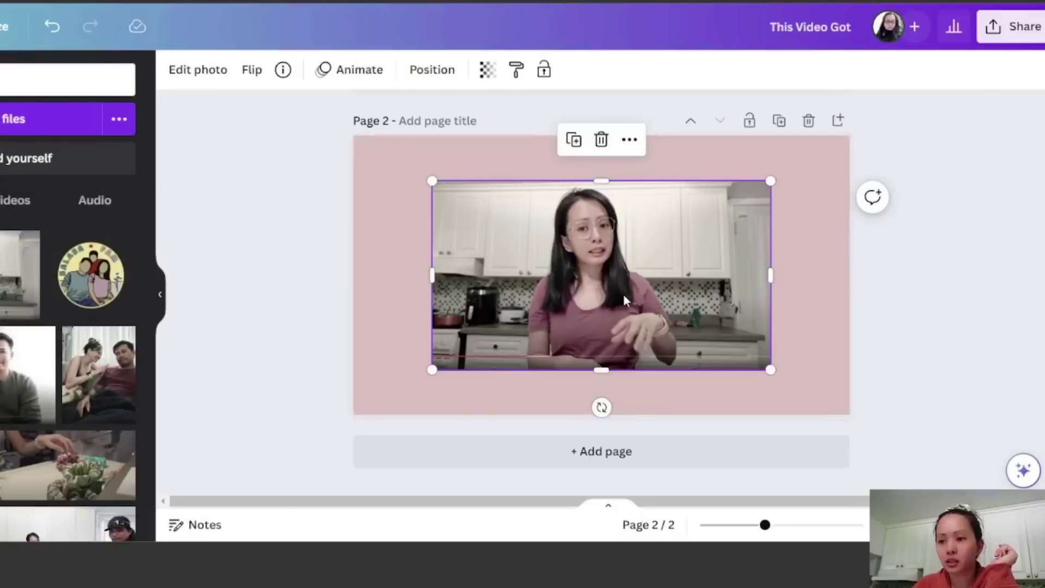
# Remove the background from the kitchen photo on page 2, leaving only the cutout of the woman.
pyautogui.click(590, 288)
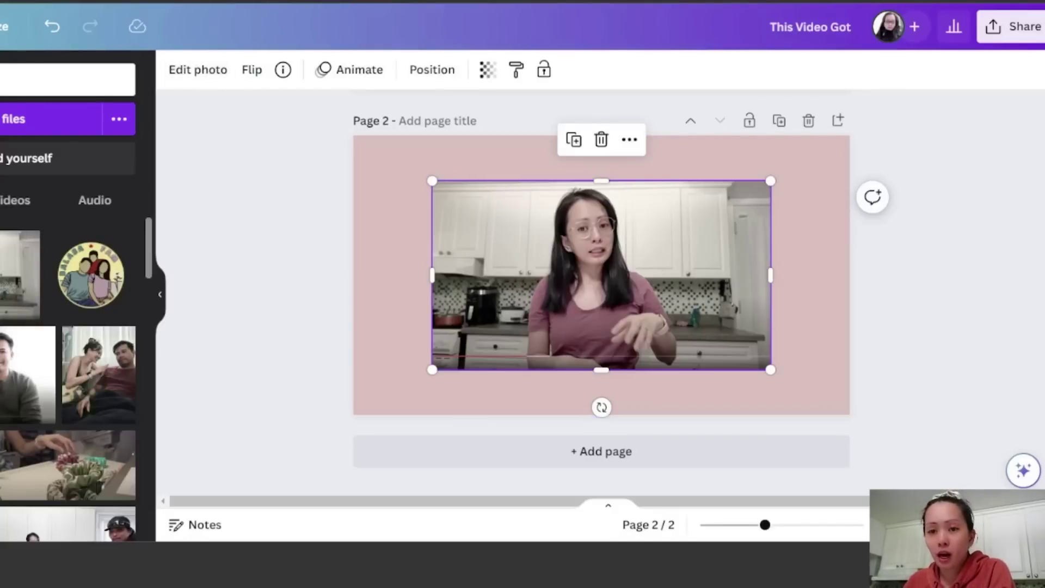
pyautogui.click(208, 79)
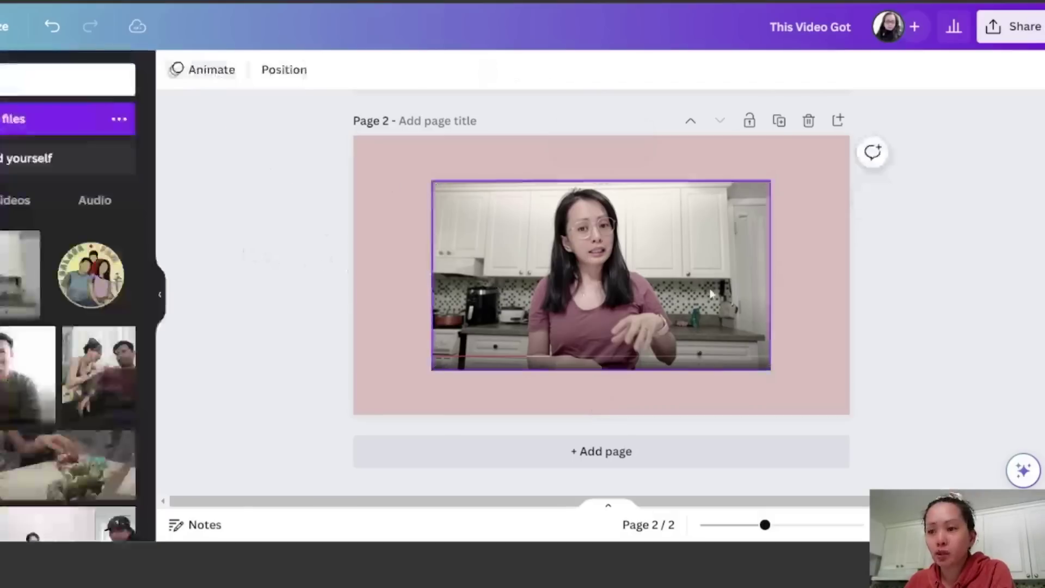
pyautogui.click(211, 79)
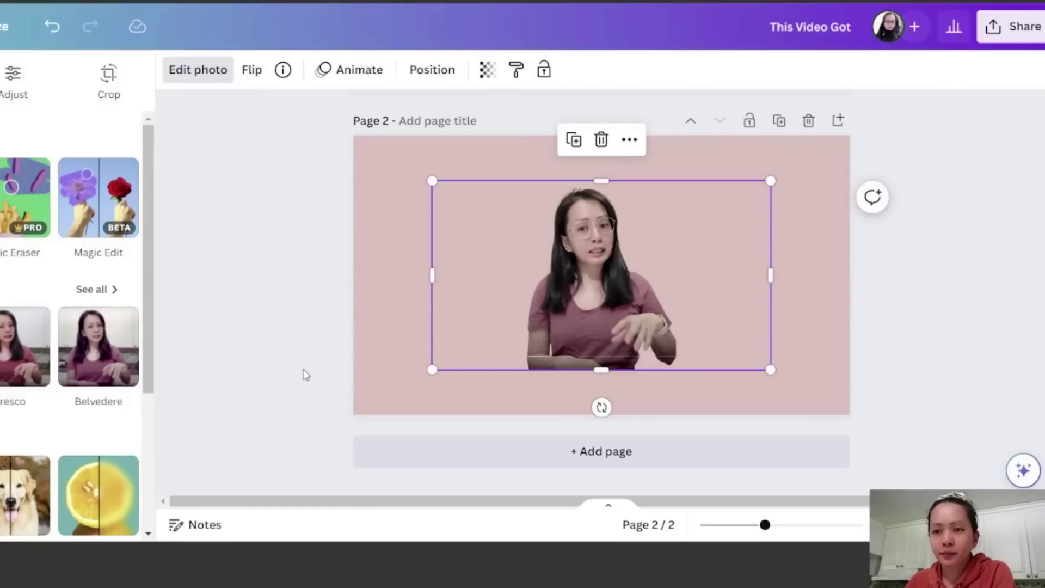
# Apply an Outline shadow to the cutout of the woman, coloured white (#FFFFFF) with a size of 16.
pyautogui.scroll(-3, 23, 376)
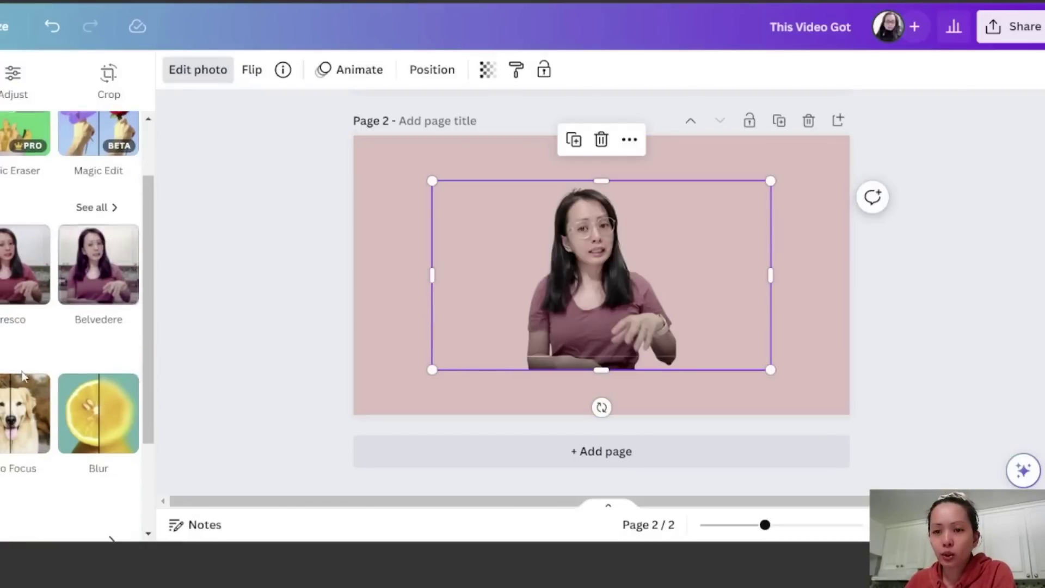
pyautogui.scroll(-3, 23, 375)
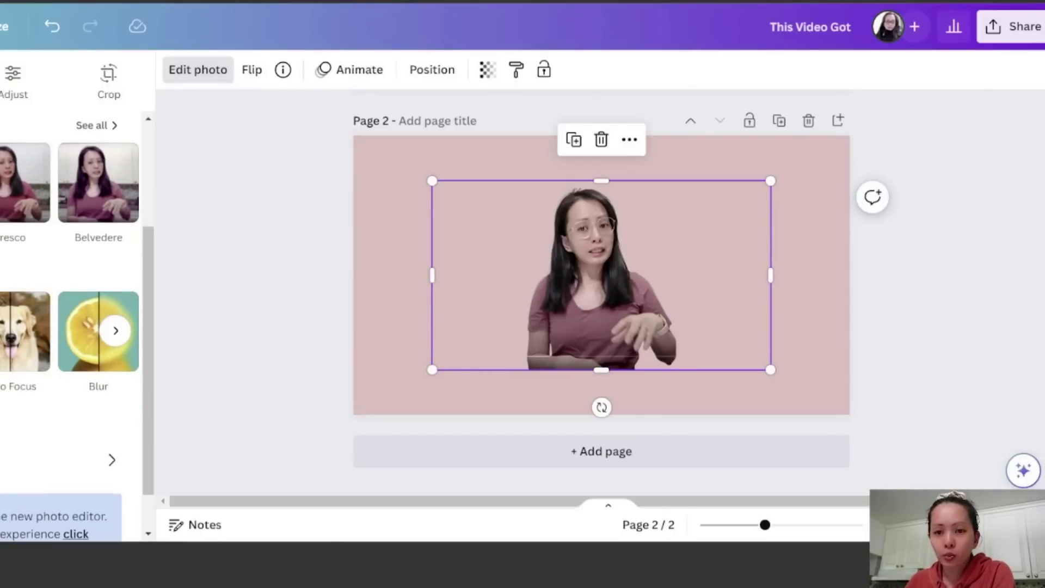
pyautogui.click(107, 280)
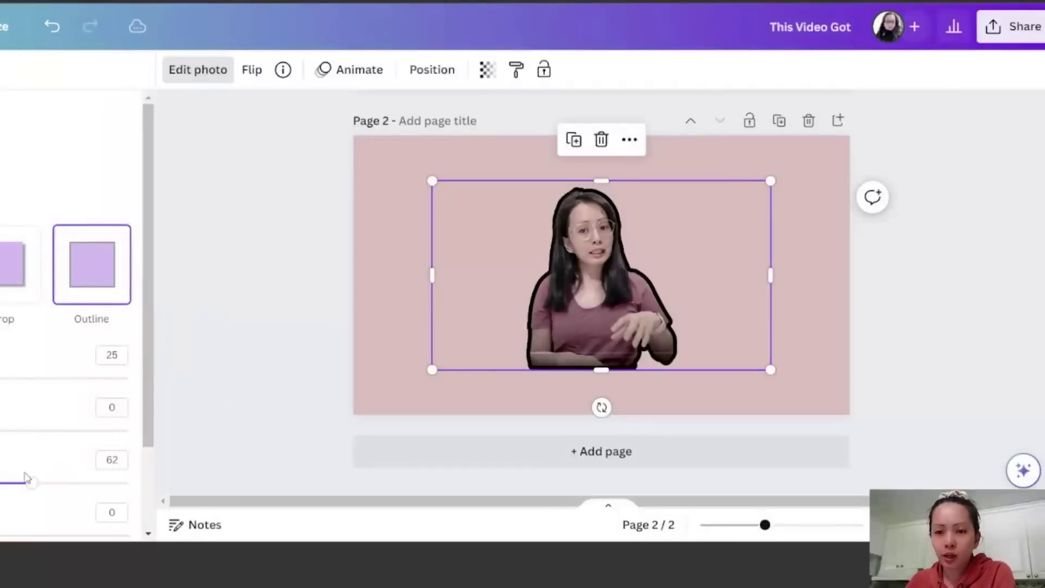
pyautogui.scroll(-2, 43, 492)
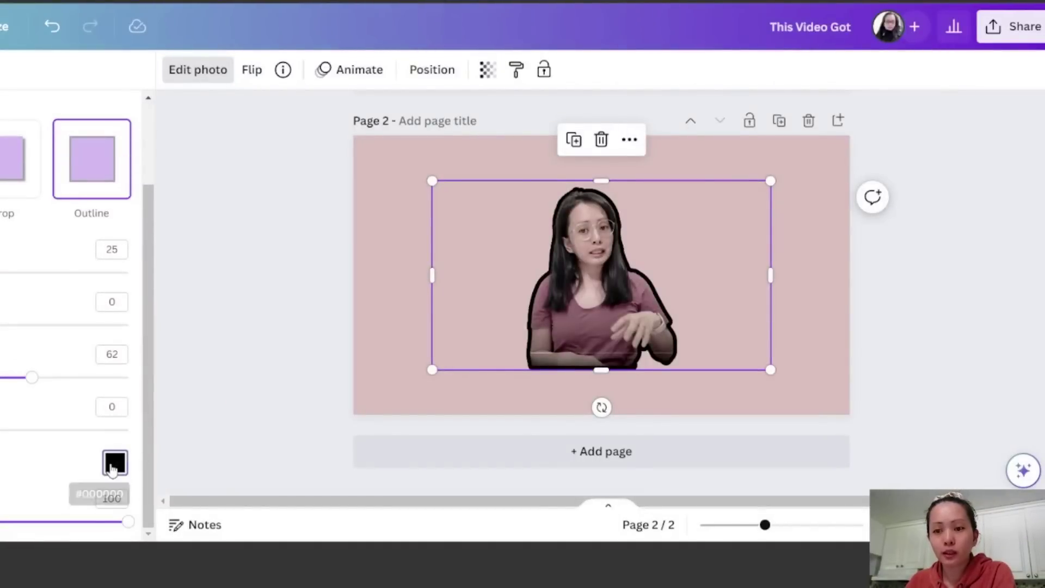
pyautogui.click(113, 464)
pyautogui.moveTo(134, 347); pyautogui.dragTo(105, 240)
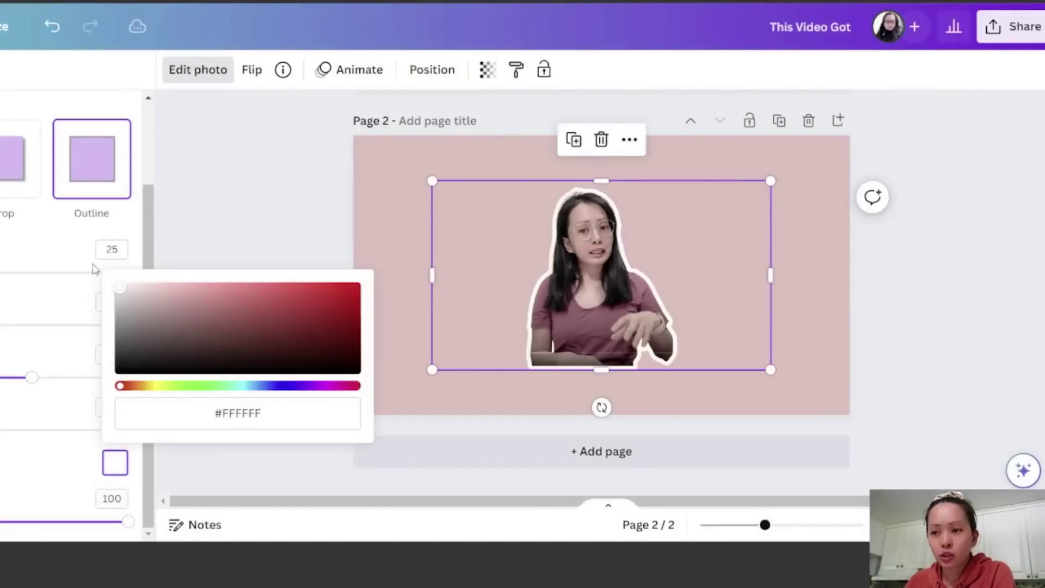
pyautogui.click(2, 475)
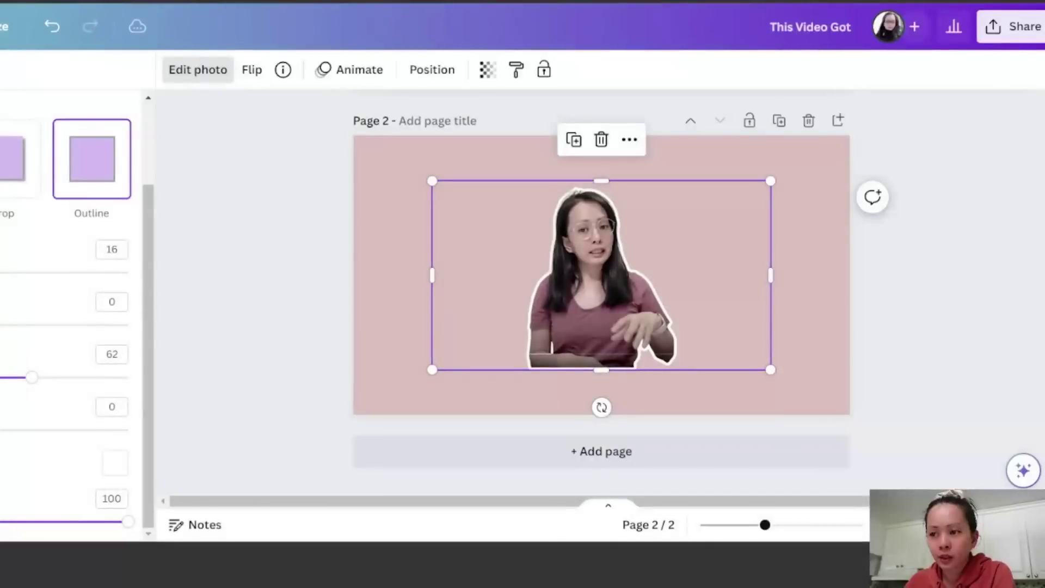
pyautogui.click(238, 426)
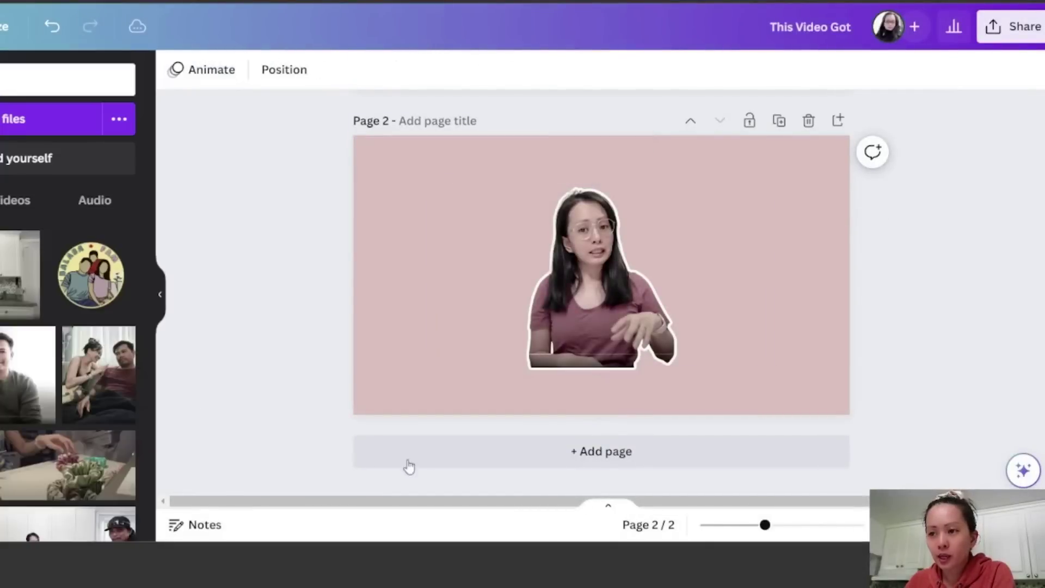
# Crop the empty areas on both sides of the cutout so the frame fits closely around the woman.
pyautogui.click(701, 352)
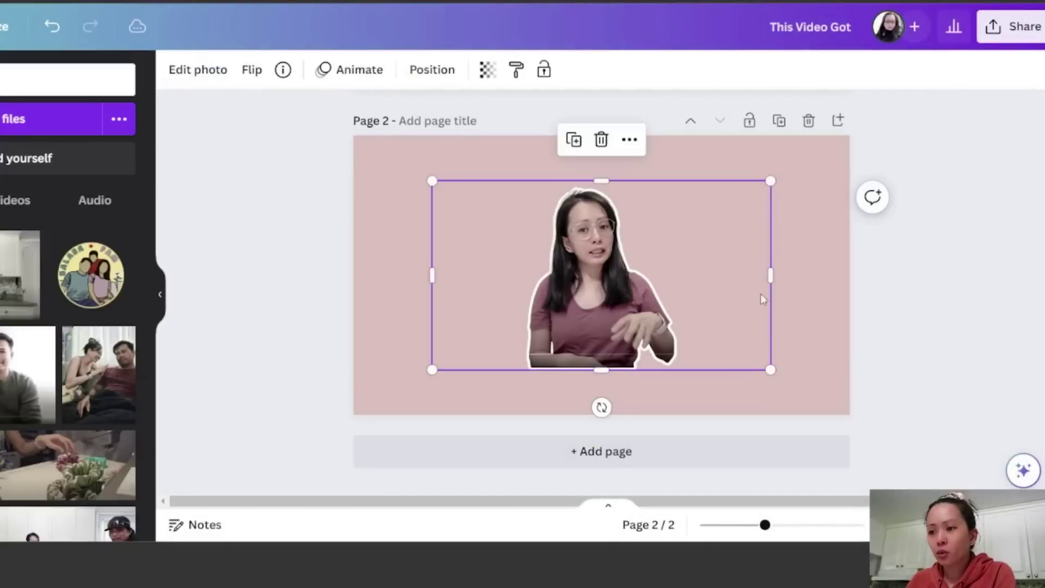
pyautogui.moveTo(771, 276); pyautogui.dragTo(699, 275)
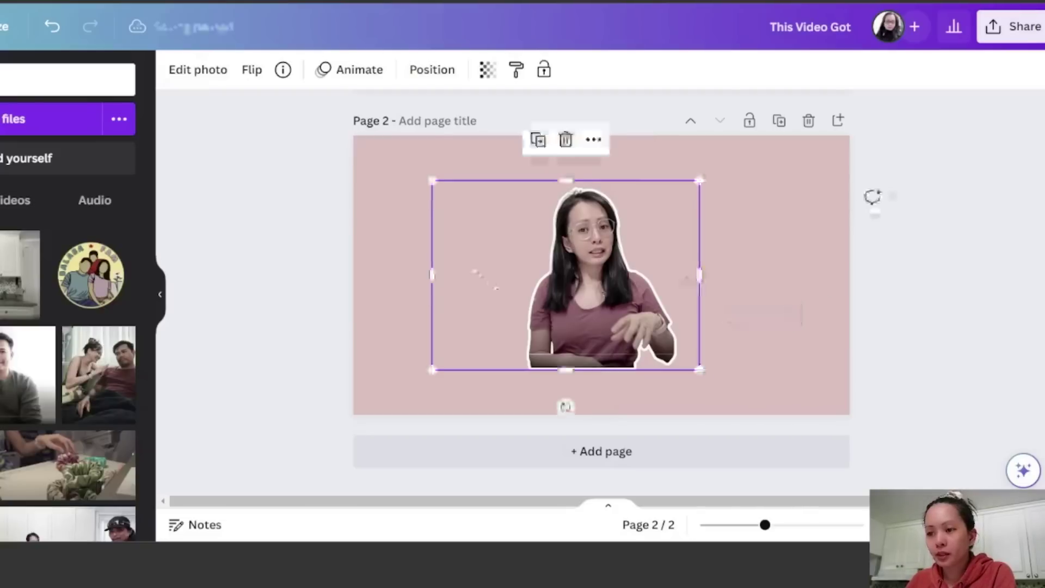
pyautogui.moveTo(432, 276); pyautogui.dragTo(501, 283)
pyautogui.moveTo(698, 274); pyautogui.dragTo(694, 277)
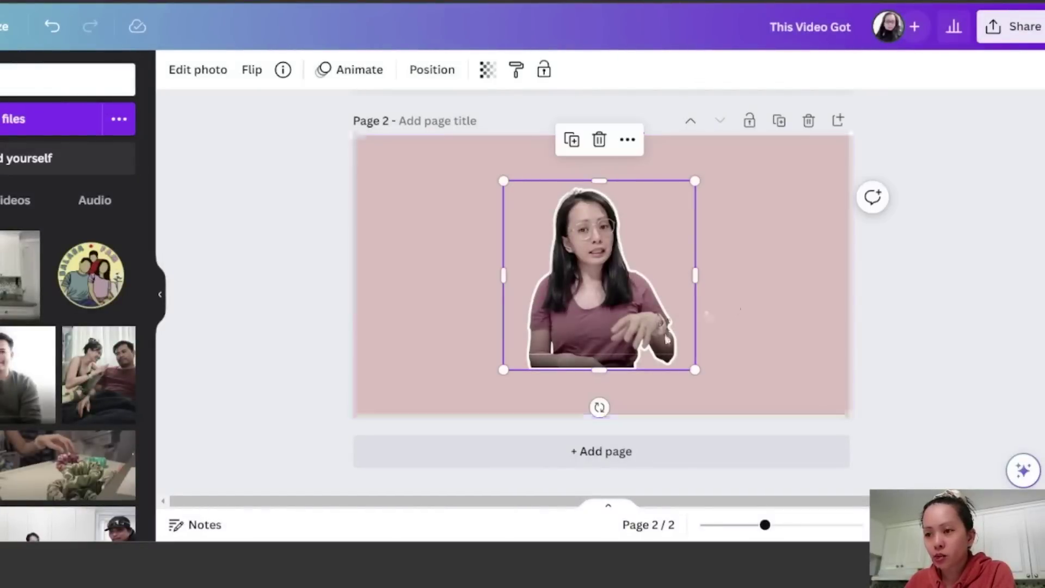
# Enlarge the cutout of the woman and place it in the right half of page 2, cut off by the lower page edge.
pyautogui.click(740, 319)
pyautogui.click(653, 332)
pyautogui.moveTo(699, 368); pyautogui.dragTo(801, 470)
pyautogui.moveTo(654, 384); pyautogui.dragTo(733, 364)
pyautogui.click(261, 322)
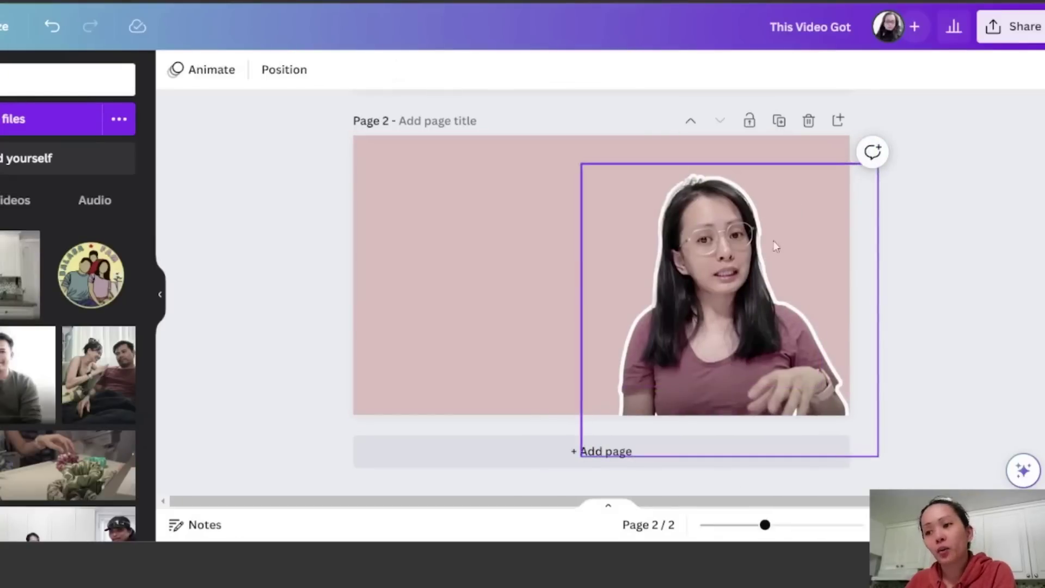
# Adjust the cutout photo of the woman by raising its contrast to 21.
pyautogui.click(711, 256)
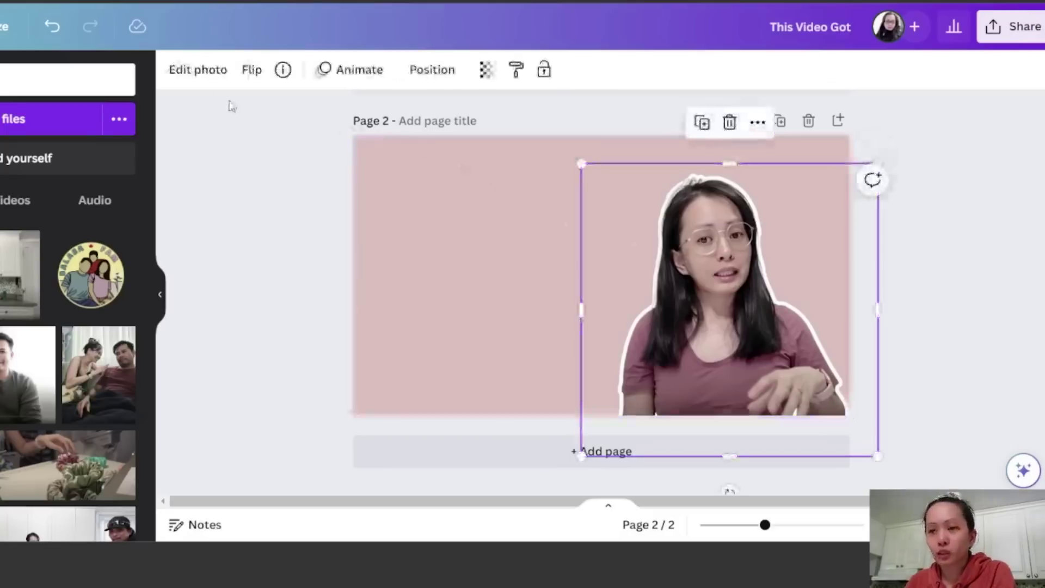
pyautogui.click(204, 73)
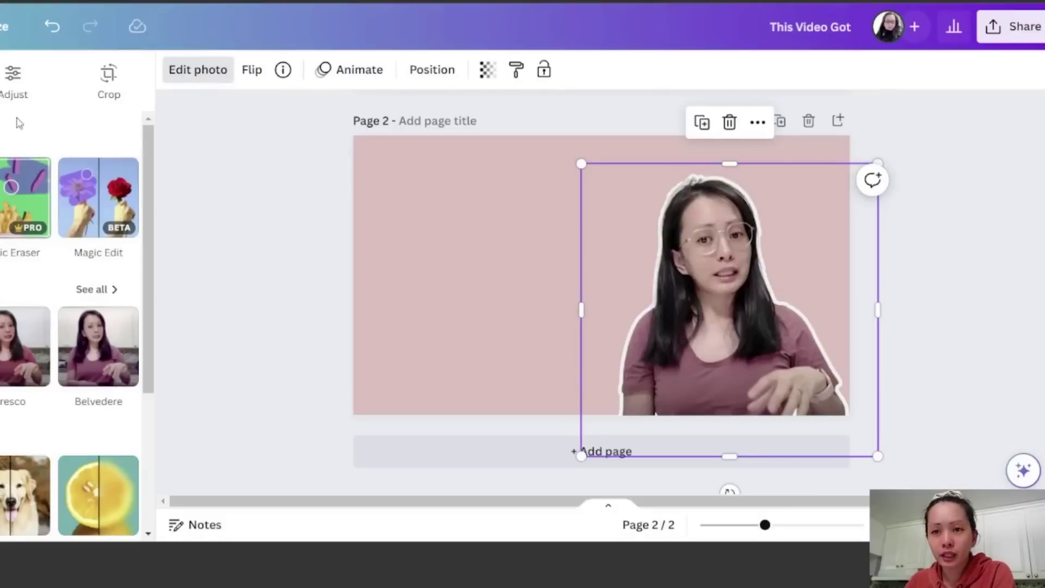
pyautogui.click(18, 87)
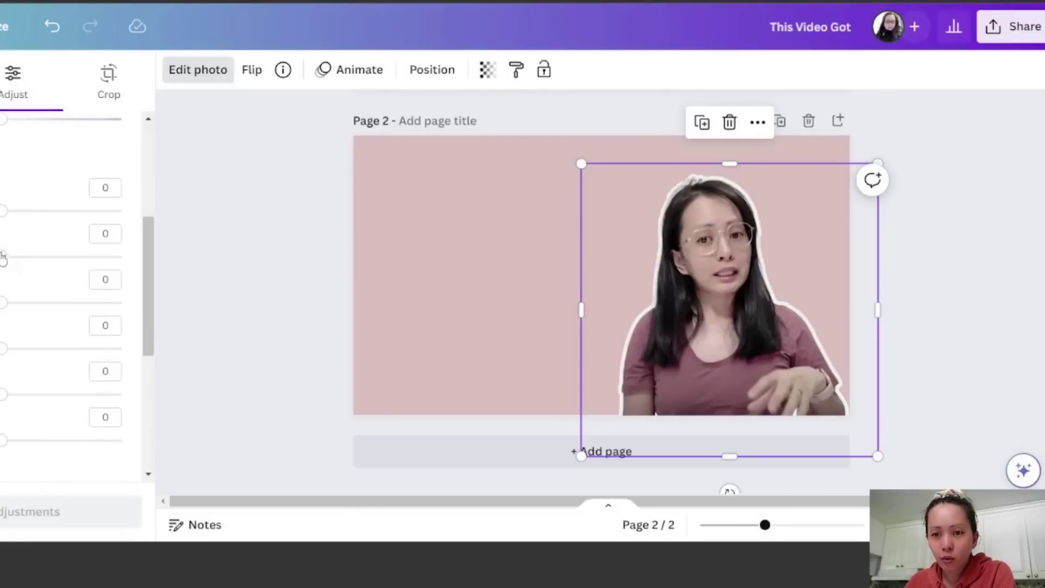
pyautogui.moveTo(3, 259); pyautogui.dragTo(28, 260)
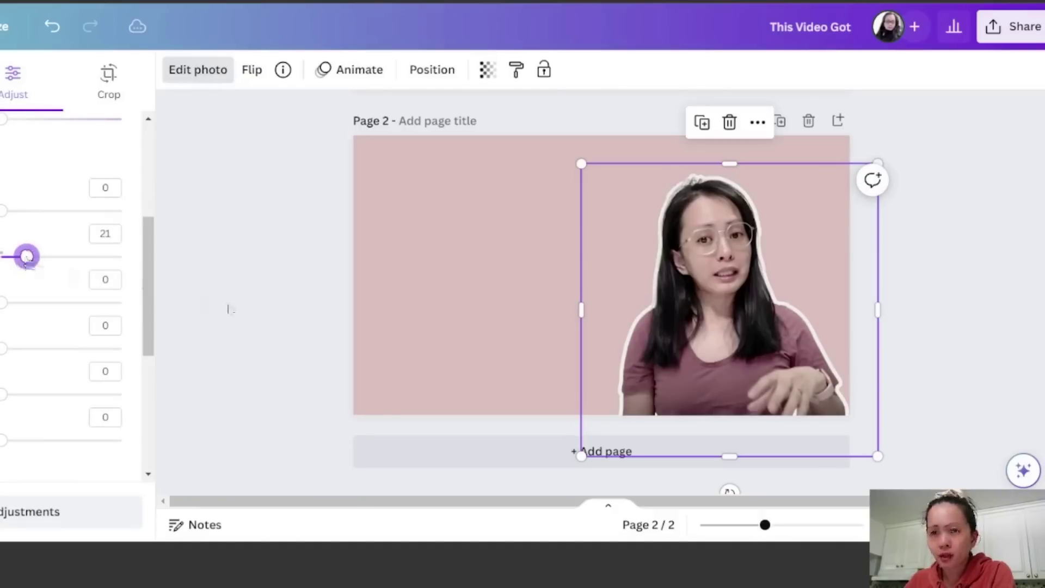
# Fine-tune the cutout photo's colours with saturation 11, vibrance 8 and temperature 4.
pyautogui.moveTo(148, 321); pyautogui.dragTo(140, 441)
pyautogui.moveTo(5, 280)
pyautogui.mouseDown()
pyautogui.moveTo(37, 289)
pyautogui.moveTo(17, 292)
pyautogui.mouseUp()
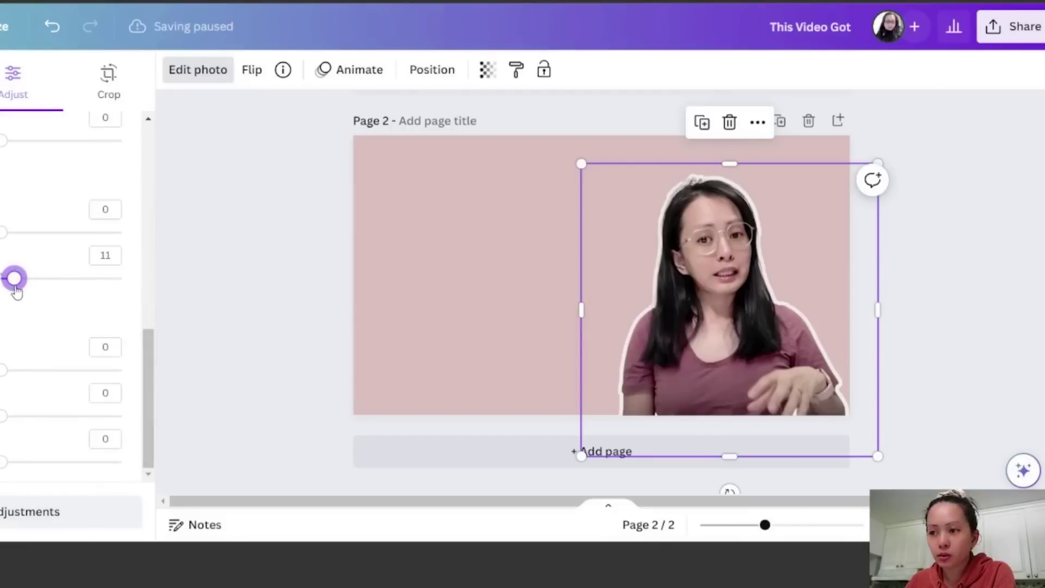
pyautogui.moveTo(4, 233)
pyautogui.mouseDown()
pyautogui.moveTo(18, 232)
pyautogui.moveTo(12, 240)
pyautogui.mouseUp()
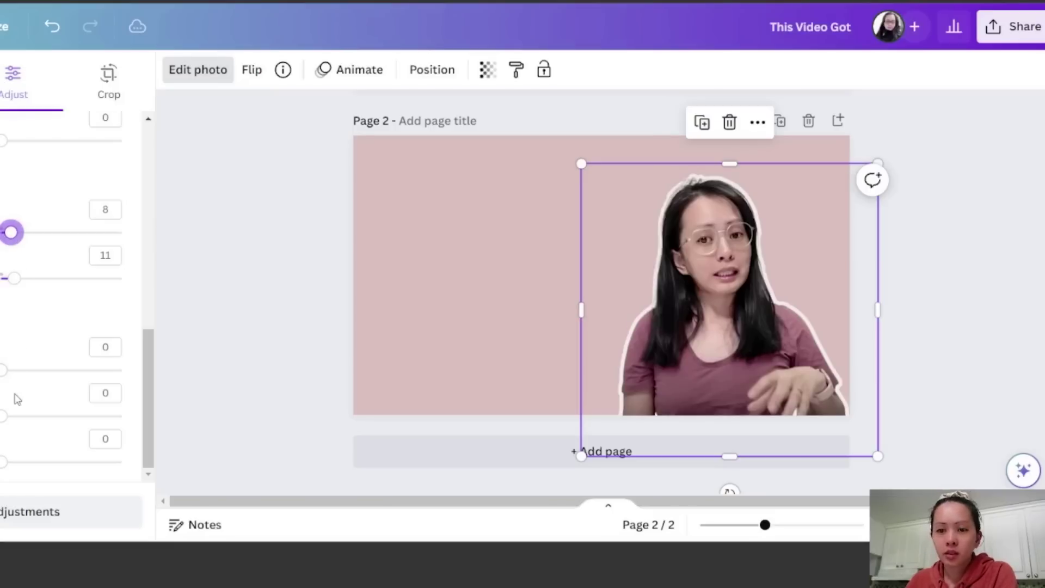
pyautogui.scroll(10, 18, 399)
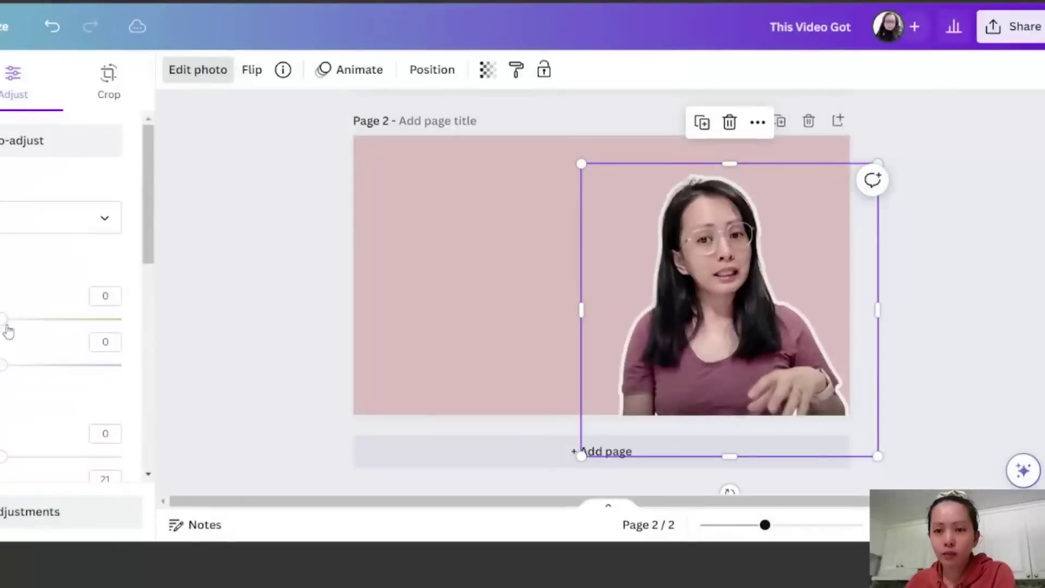
pyautogui.moveTo(5, 322); pyautogui.dragTo(8, 323)
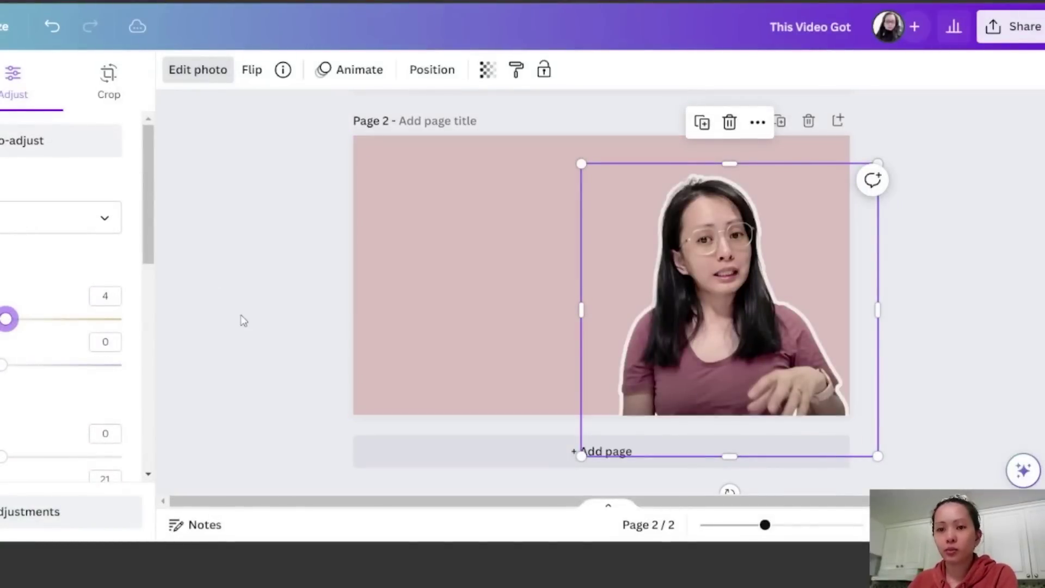
pyautogui.click(472, 281)
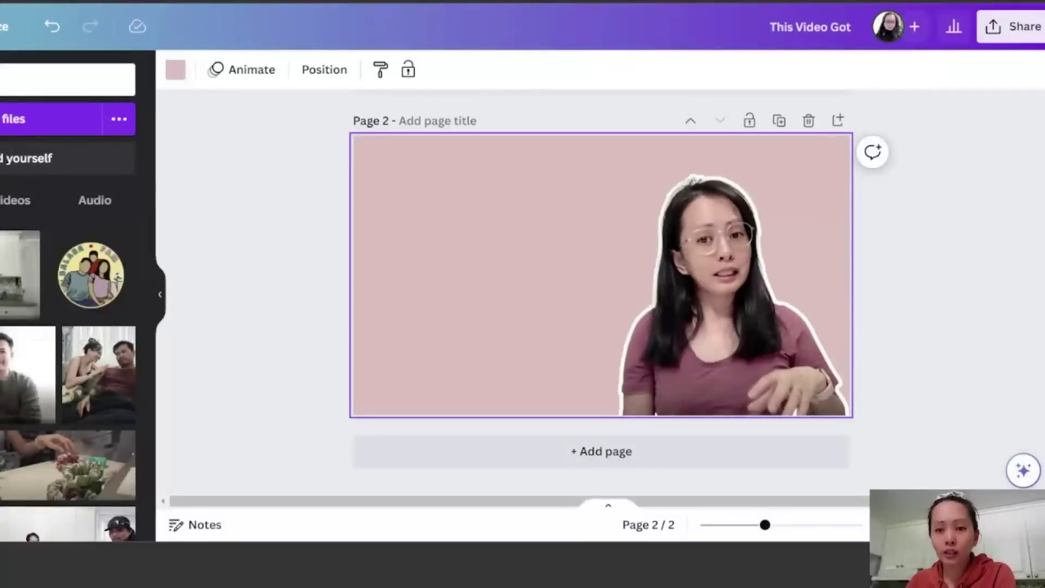
# Add the "cold, smooth & tasty." font combination to page 2 and place it in the empty area left of the woman.
pyautogui.click(1, 294)
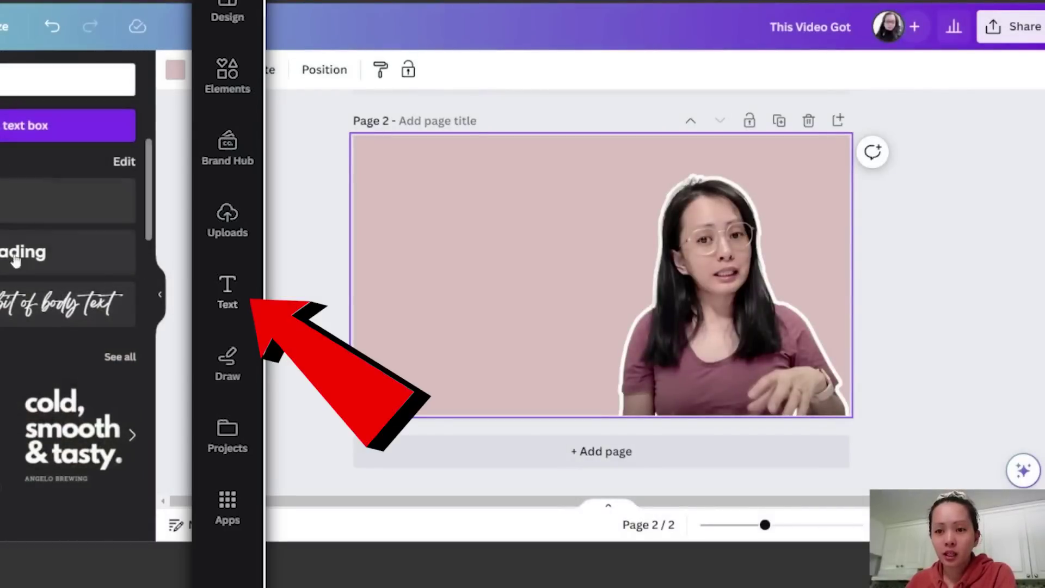
pyautogui.scroll(-10, 38, 303)
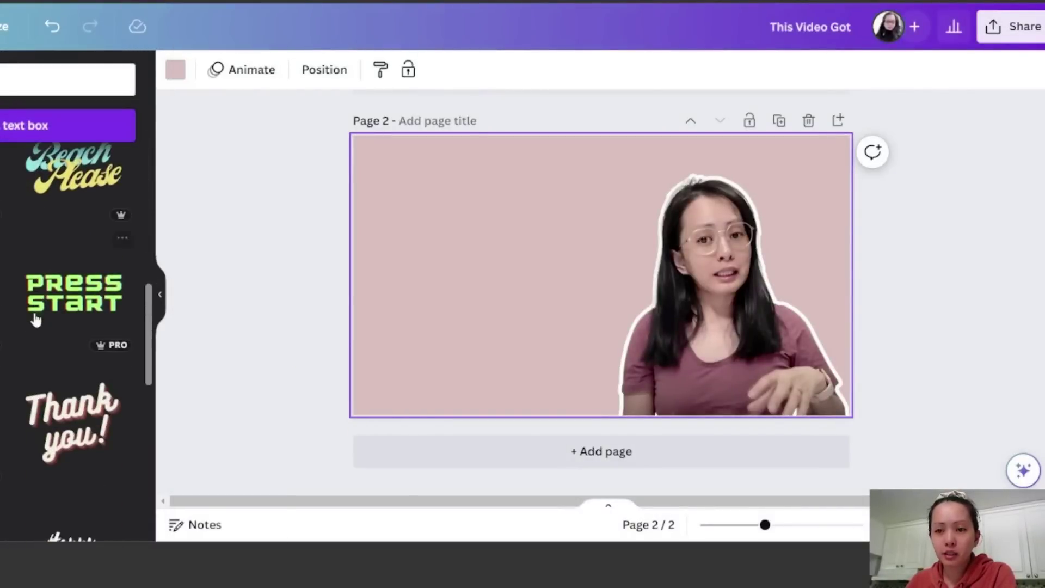
pyautogui.scroll(-10, 58, 230)
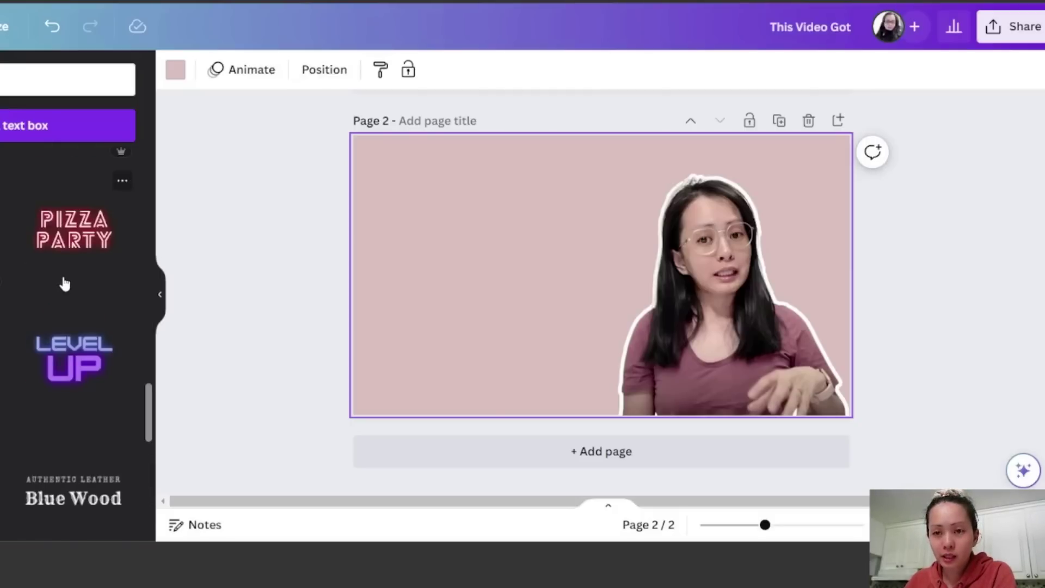
pyautogui.scroll(-5, 64, 284)
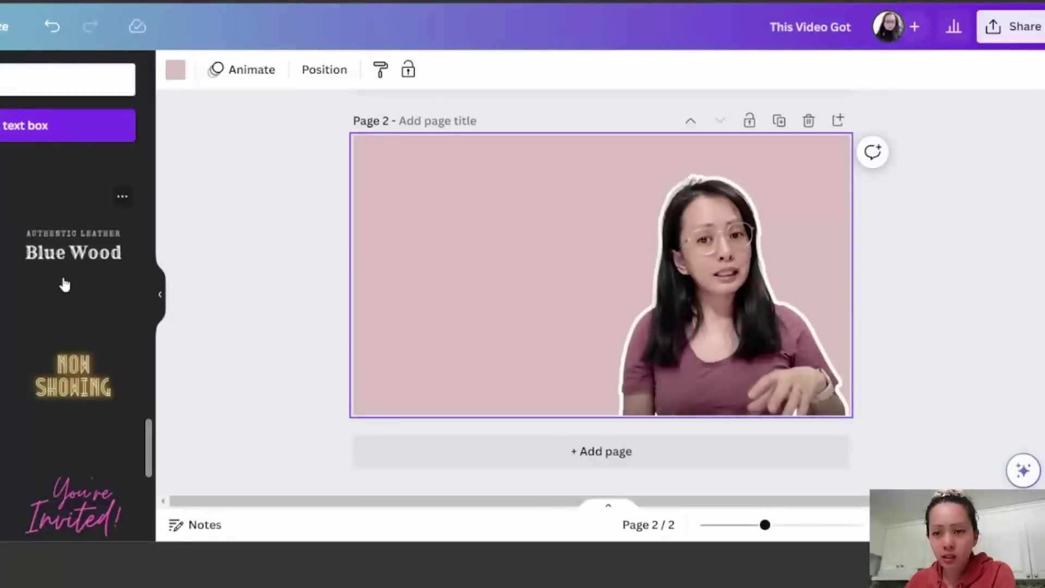
pyautogui.scroll(-10, 2, 388)
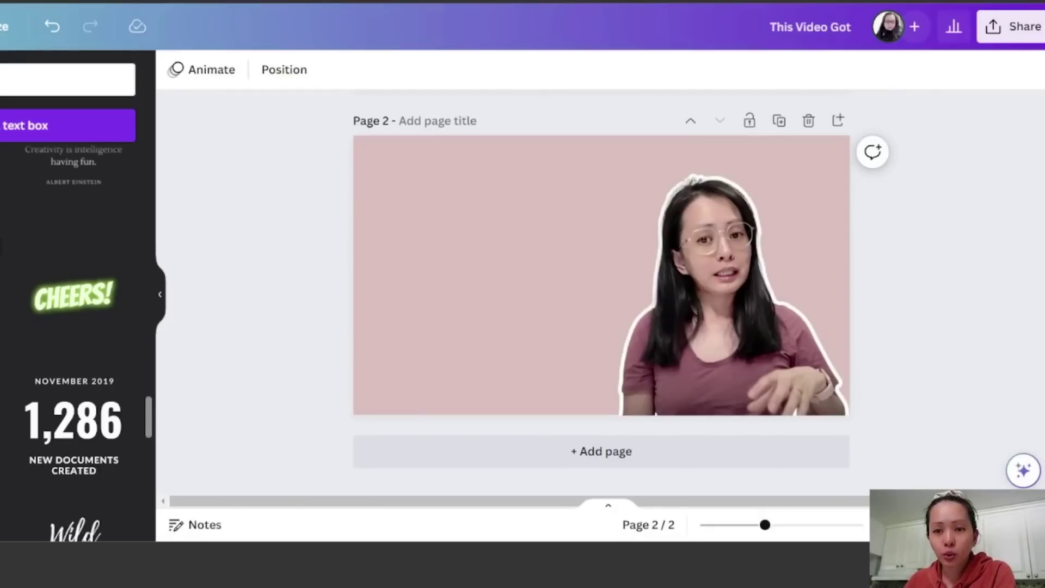
pyautogui.scroll(10, 9, 364)
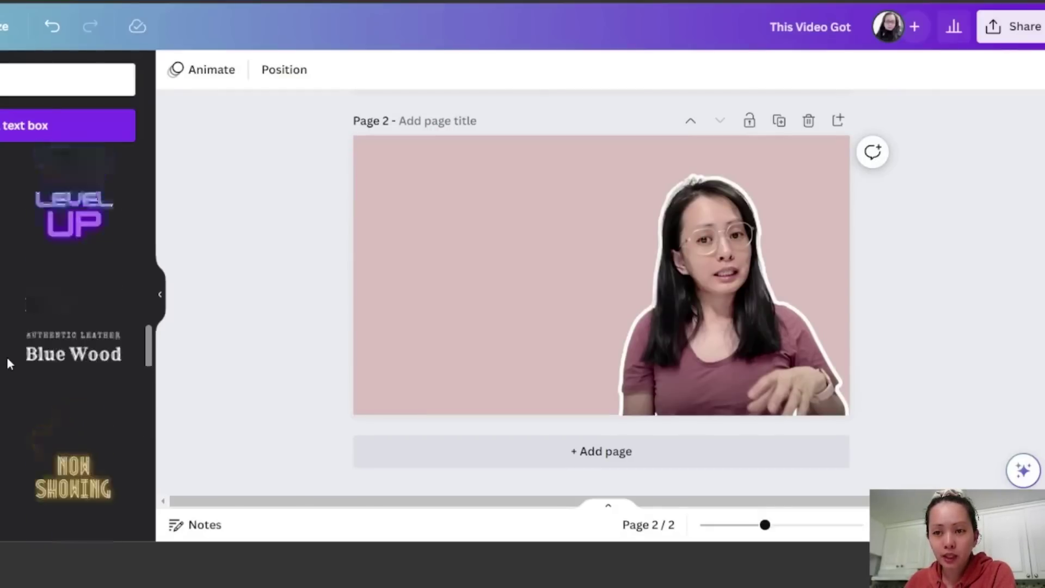
pyautogui.scroll(3, 8, 364)
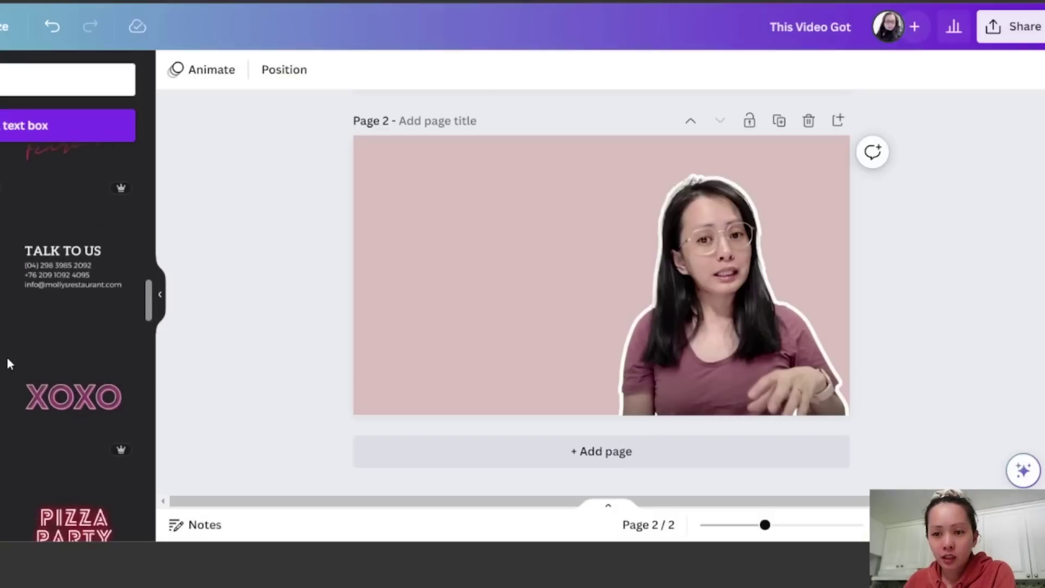
pyautogui.scroll(12, 7, 363)
pyautogui.scroll(-3, 6, 357)
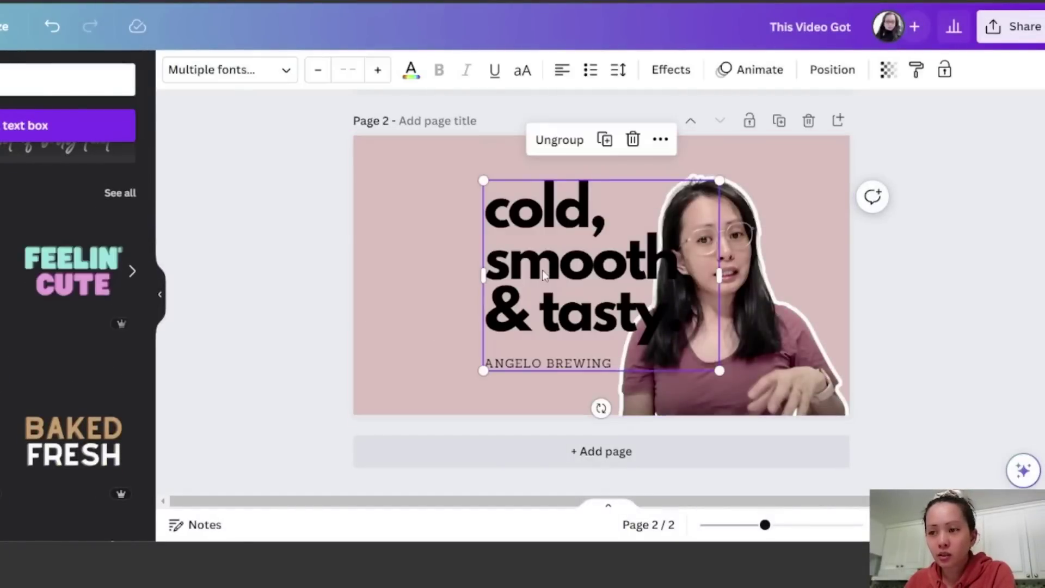
pyautogui.moveTo(544, 275); pyautogui.dragTo(449, 297)
pyautogui.click(332, 265)
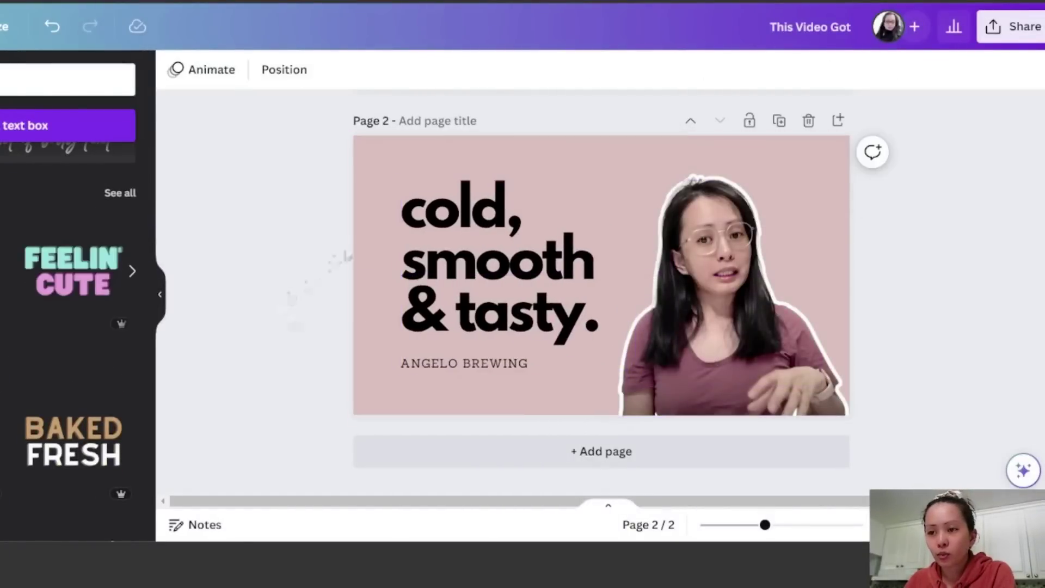
# Ungroup the font combination and delete its "ANGELO BREWING" subtitle.
pyautogui.click(459, 234)
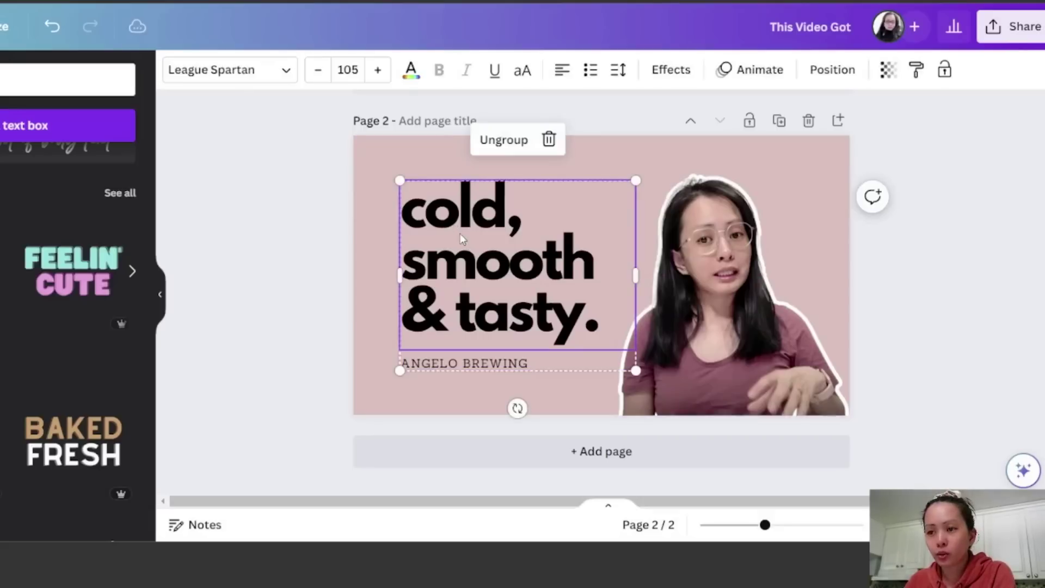
pyautogui.click(504, 140)
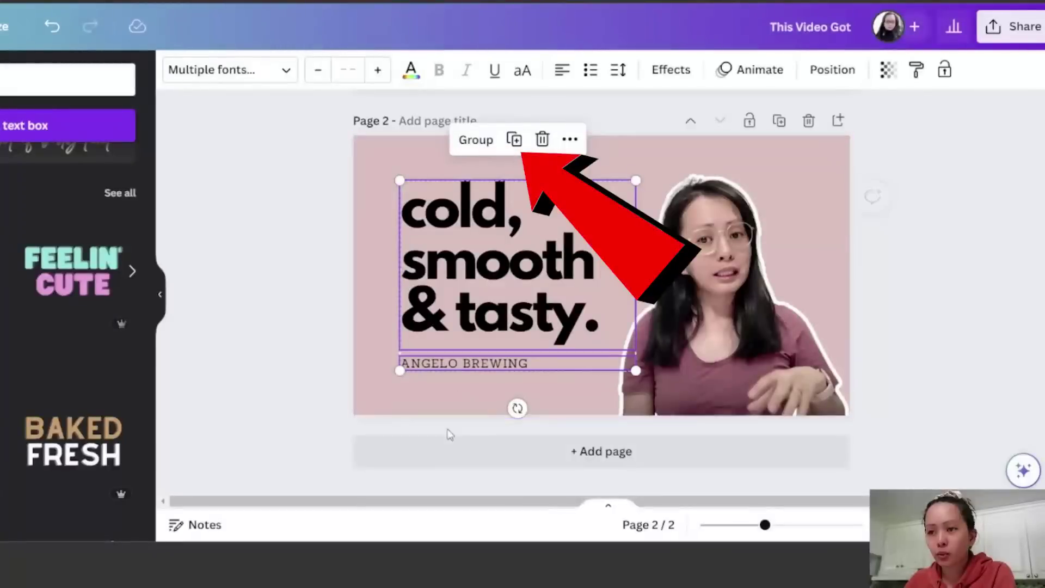
pyautogui.click(411, 377)
pyautogui.click(439, 363)
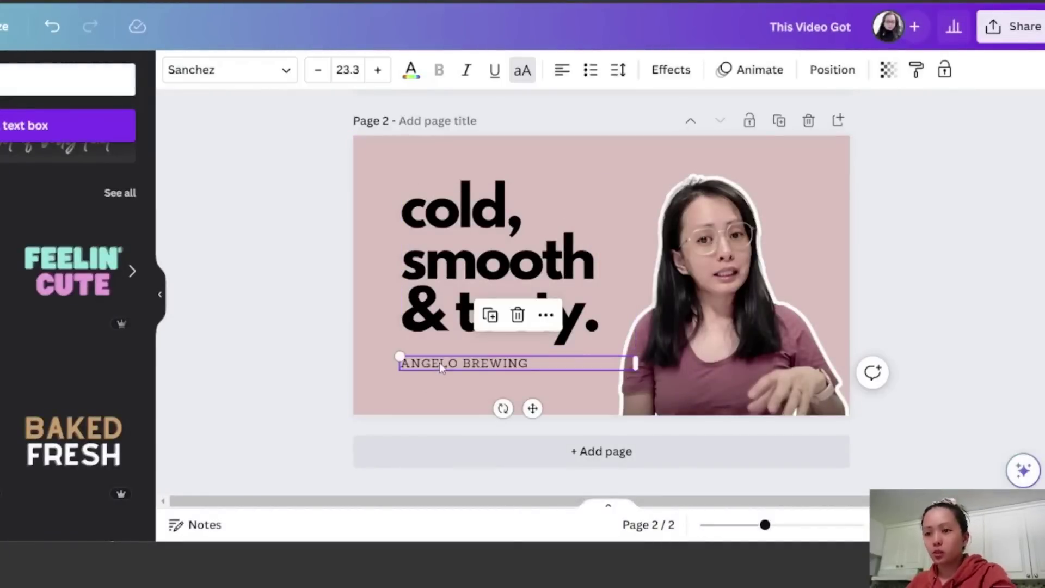
pyautogui.press('Delete')
# Replace the "cold, smooth & tasty." heading text with "REASONS WHY".
pyautogui.click(448, 314)
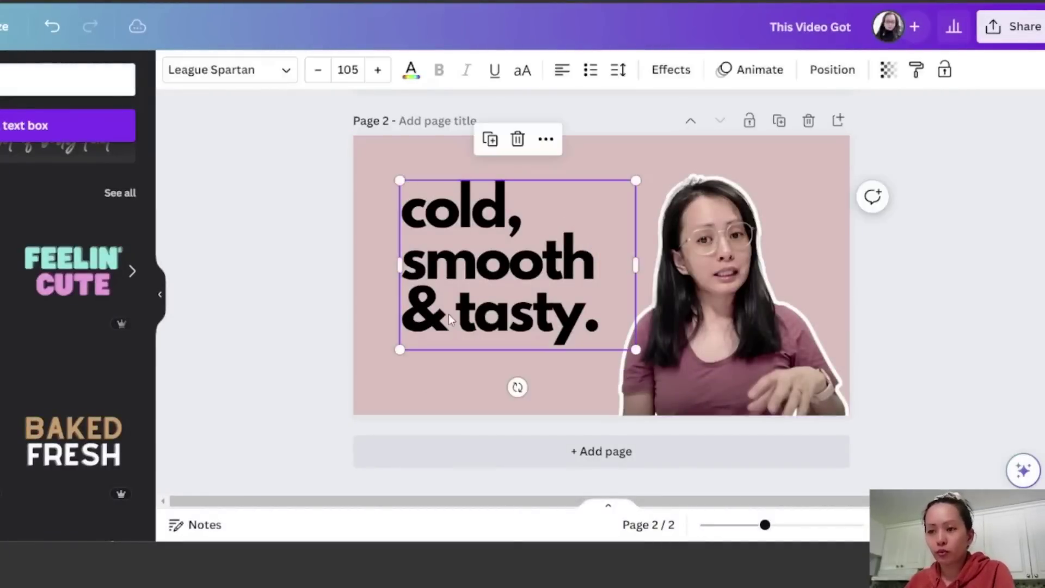
pyautogui.doubleClick(585, 327)
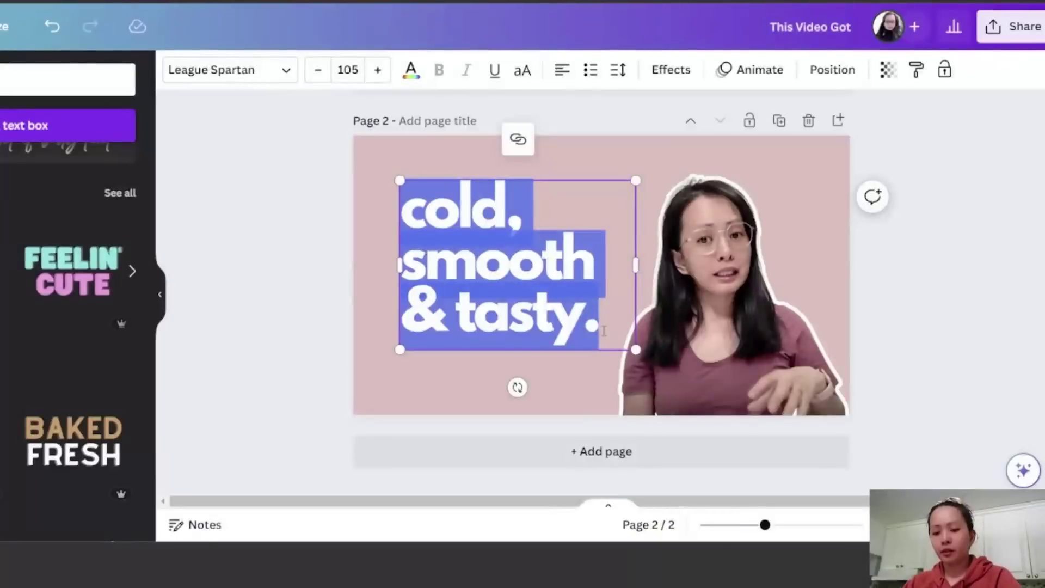
pyautogui.write('RES')
pyautogui.press('BackSpace')
pyautogui.write('ASONS')
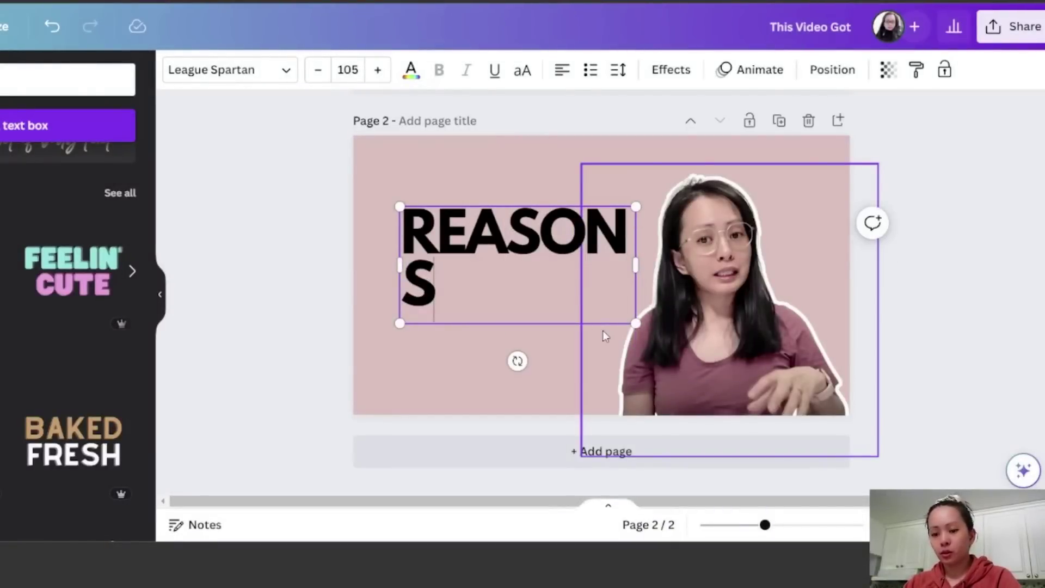
pyautogui.write(' WHY')
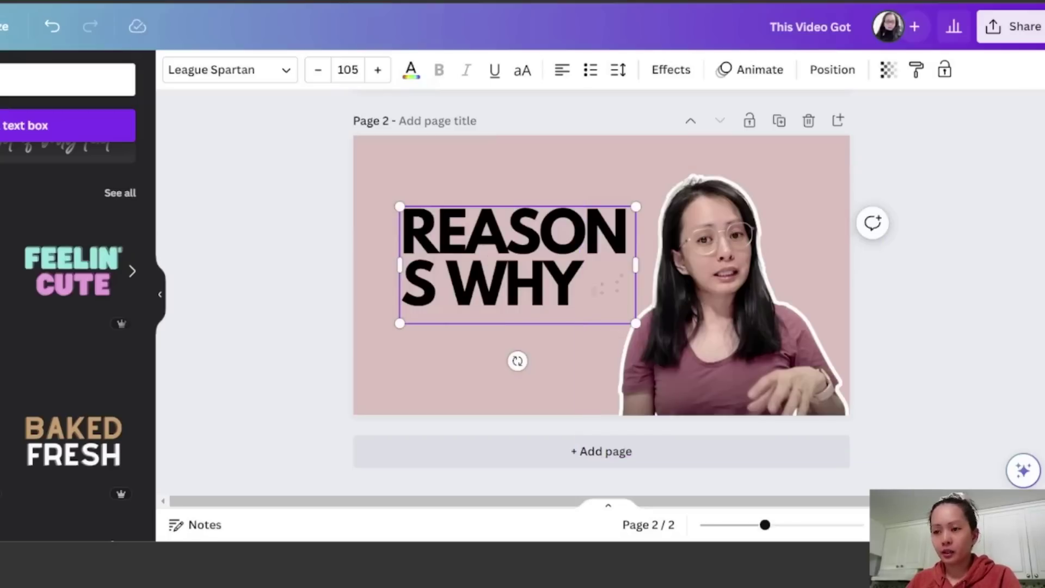
# Widen the heading's text box to about 715 and set its font size to 63 so the text fits on one line.
pyautogui.moveTo(670, 268); pyautogui.dragTo(677, 267)
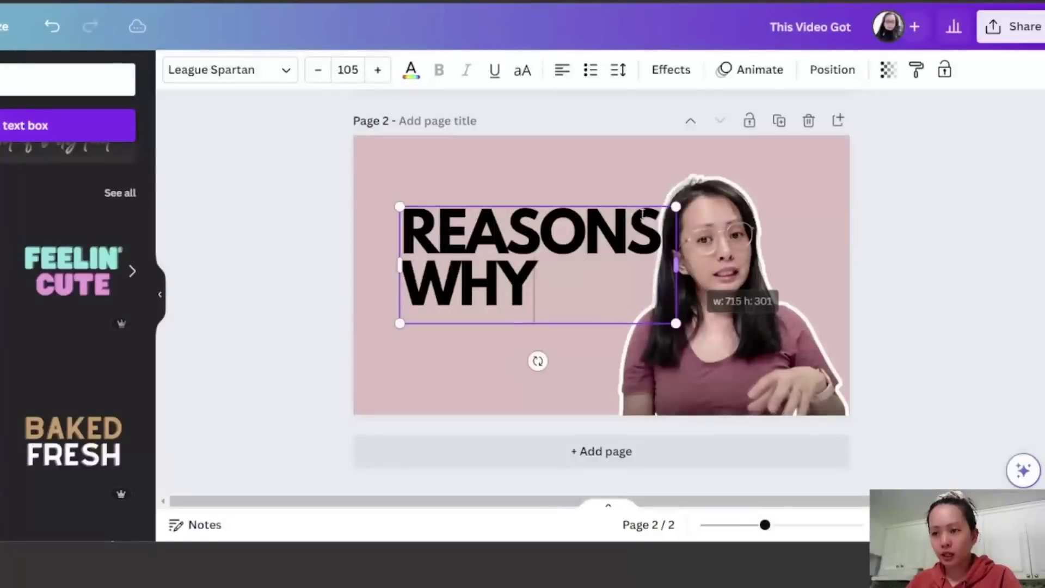
pyautogui.click(349, 68)
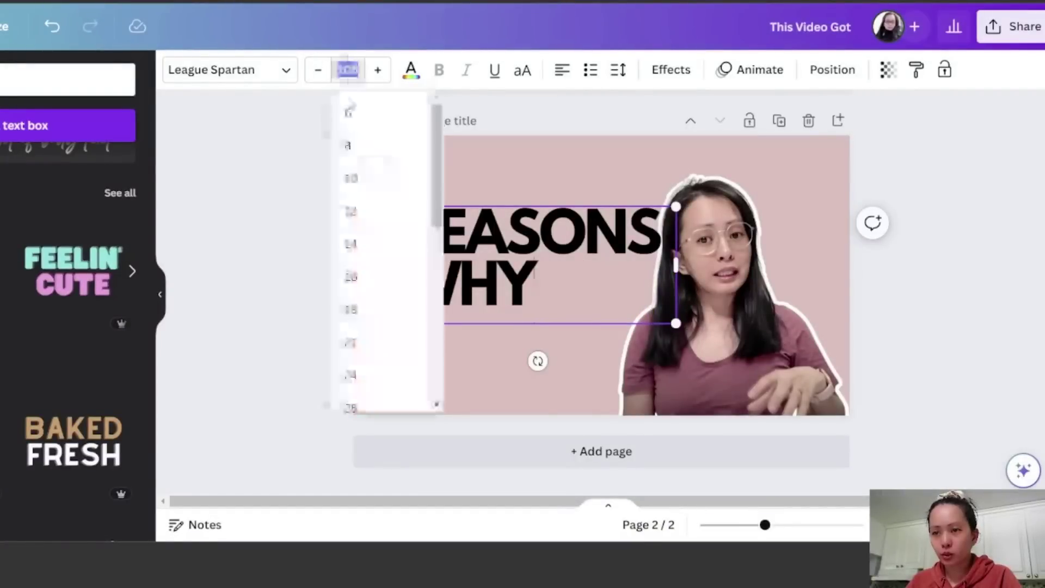
pyautogui.scroll(-5, 403, 346)
pyautogui.click(396, 342)
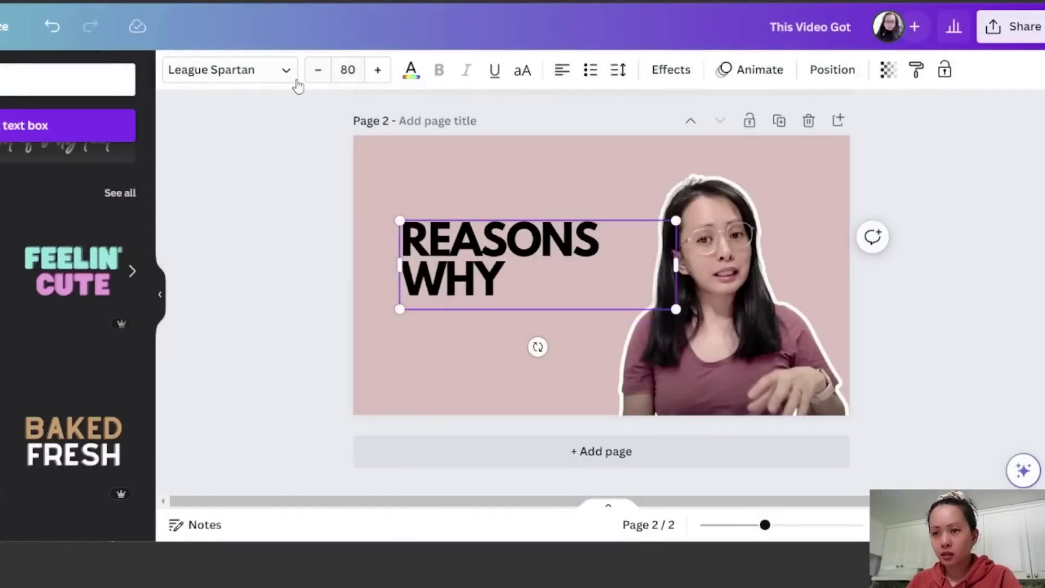
pyautogui.click(319, 74)
pyautogui.click(319, 75)
pyautogui.click(319, 74)
pyautogui.click(318, 74)
pyautogui.click(318, 74)
pyautogui.click(318, 74)
pyautogui.click(280, 228)
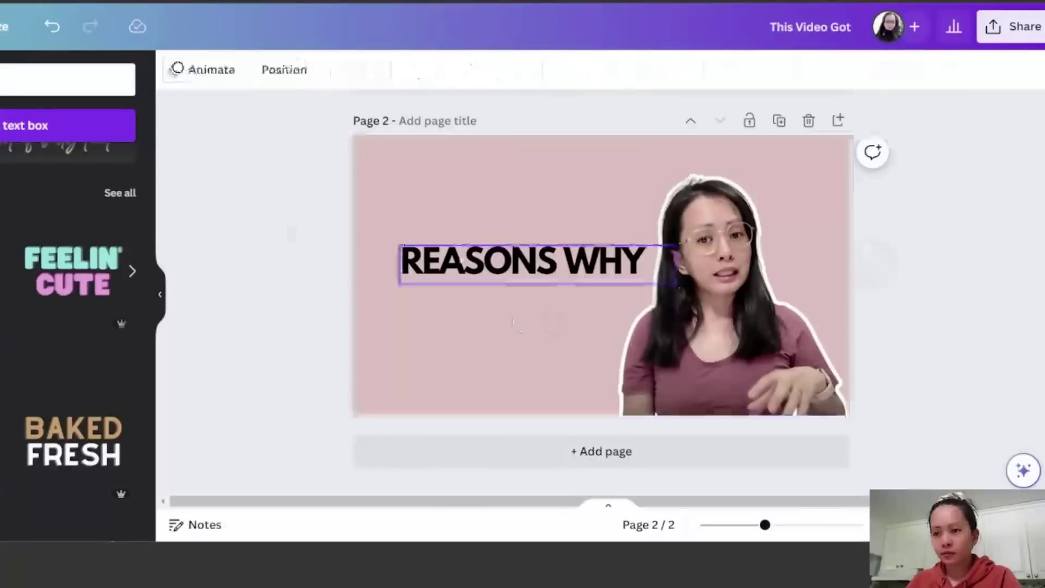
# Move the "REASONS WHY" heading slightly up and towards the page's left edge, and centre-align its text.
pyautogui.moveTo(472, 244); pyautogui.dragTo(468, 233)
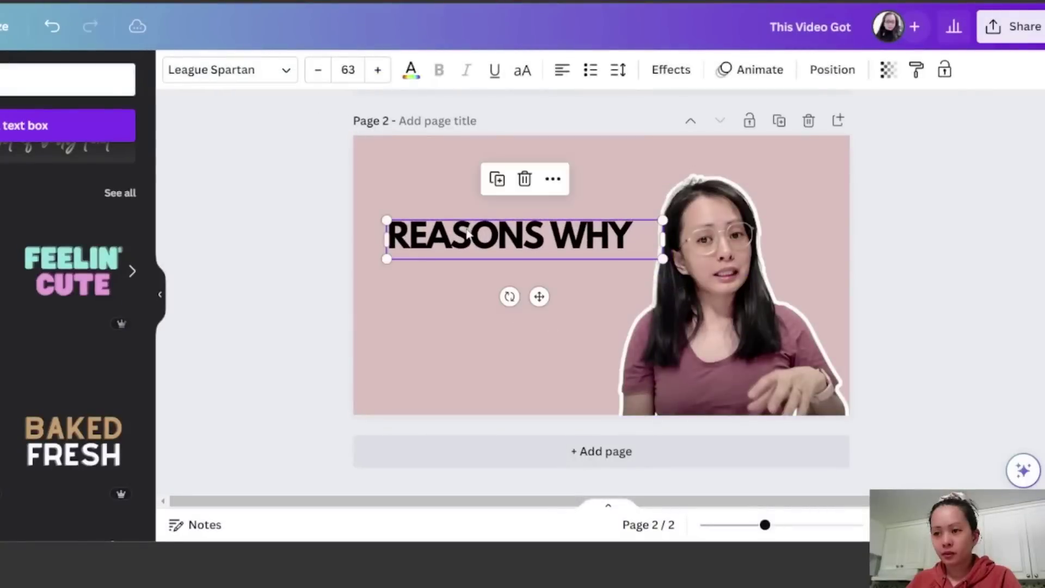
pyautogui.click(561, 76)
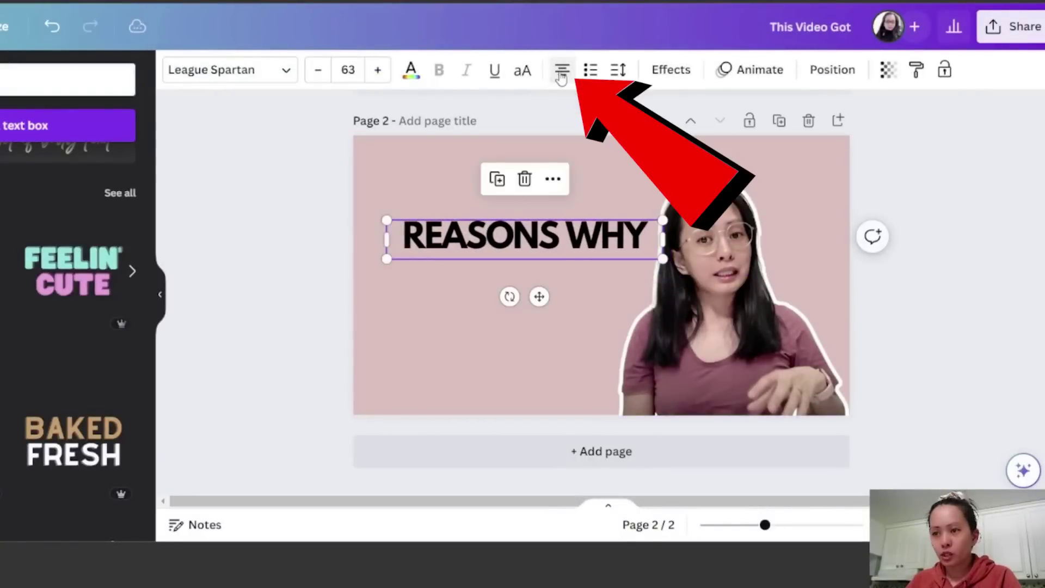
pyautogui.moveTo(561, 238); pyautogui.dragTo(556, 235)
pyautogui.click(342, 240)
pyautogui.click(392, 235)
pyautogui.click(313, 251)
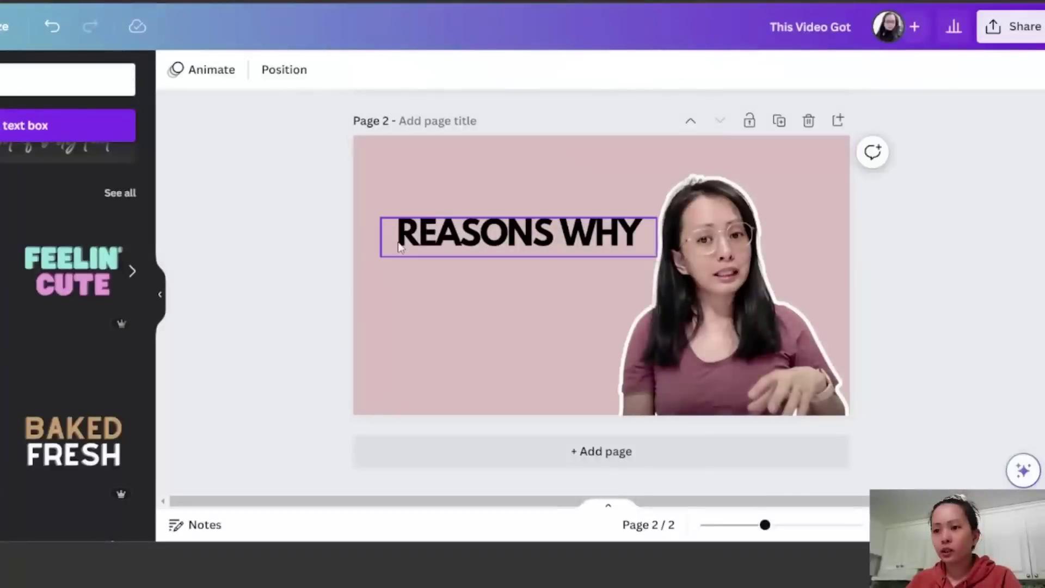
# Set the letter spacing of the "REASONS WHY" heading to -13.
pyautogui.click(401, 249)
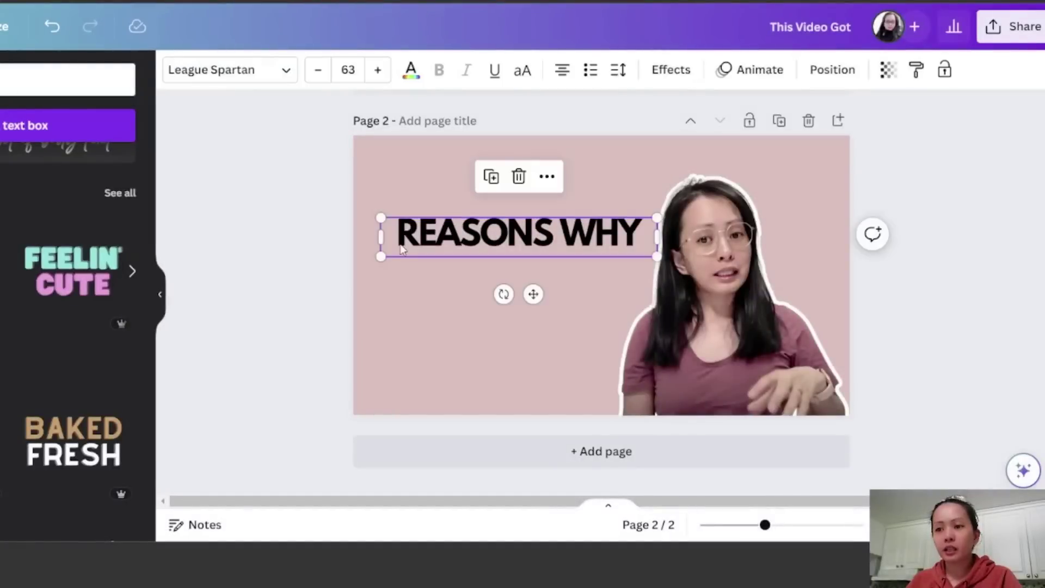
pyautogui.click(530, 238)
pyautogui.click(189, 279)
pyautogui.click(436, 246)
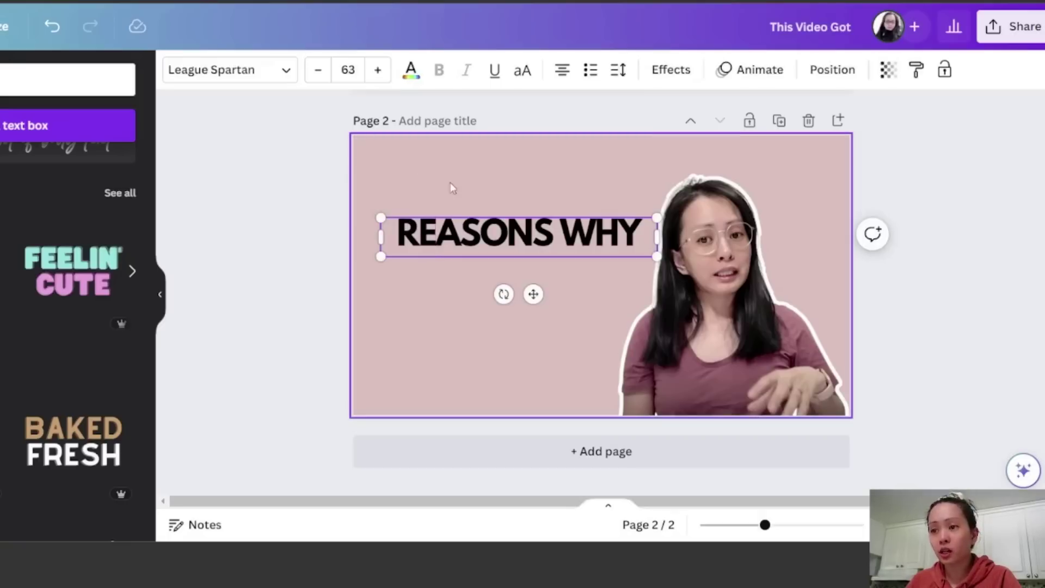
pyautogui.click(616, 71)
pyautogui.moveTo(659, 145); pyautogui.dragTo(670, 148)
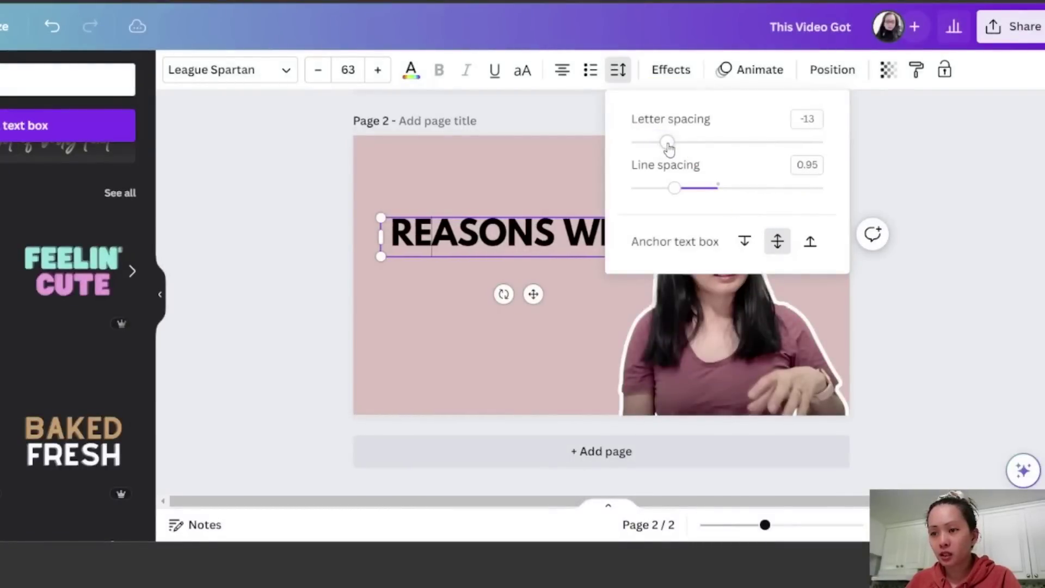
pyautogui.click(325, 257)
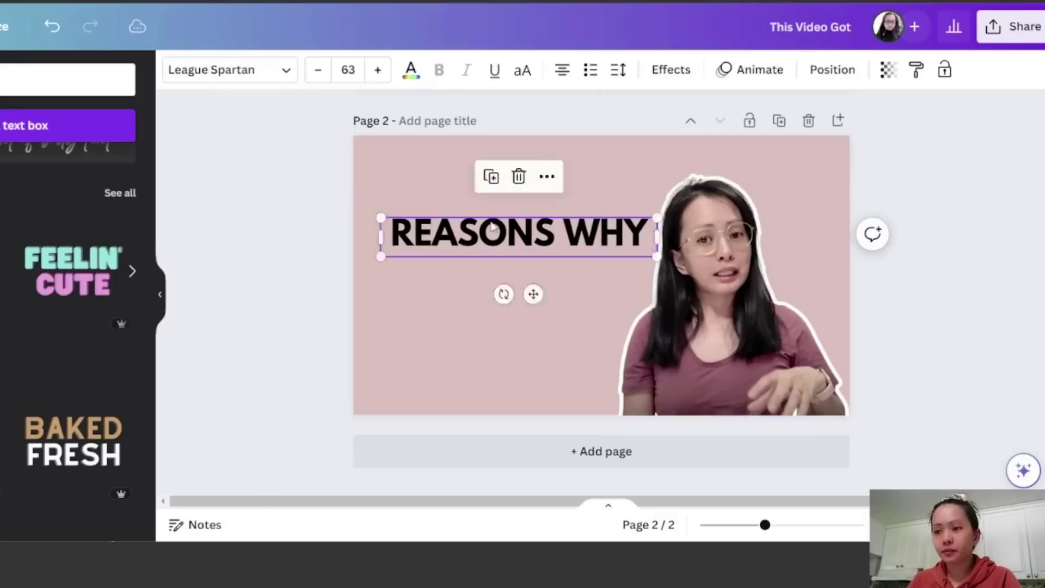
# Nudge the heading up and shift the cutout photo slightly right and down to separate them.
pyautogui.moveTo(495, 222); pyautogui.dragTo(487, 212)
pyautogui.moveTo(678, 297); pyautogui.dragTo(688, 305)
# Duplicate the heading directly below the original and change the copy's text to "WE ARE LIVING".
pyautogui.moveTo(479, 226); pyautogui.dragTo(492, 261)
pyautogui.click(491, 168)
pyautogui.doubleClick(492, 261)
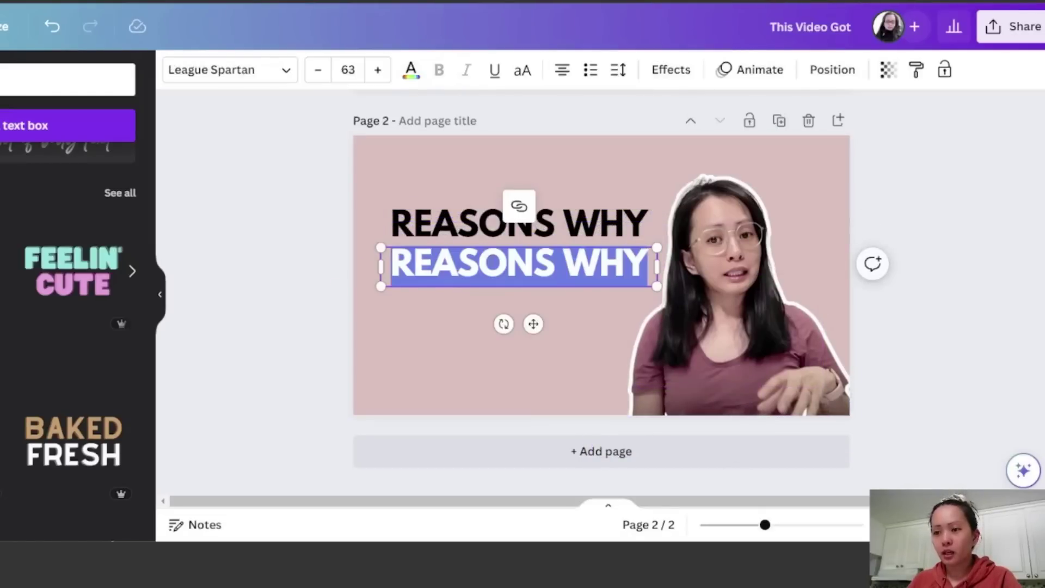
pyautogui.write('WE ARE L')
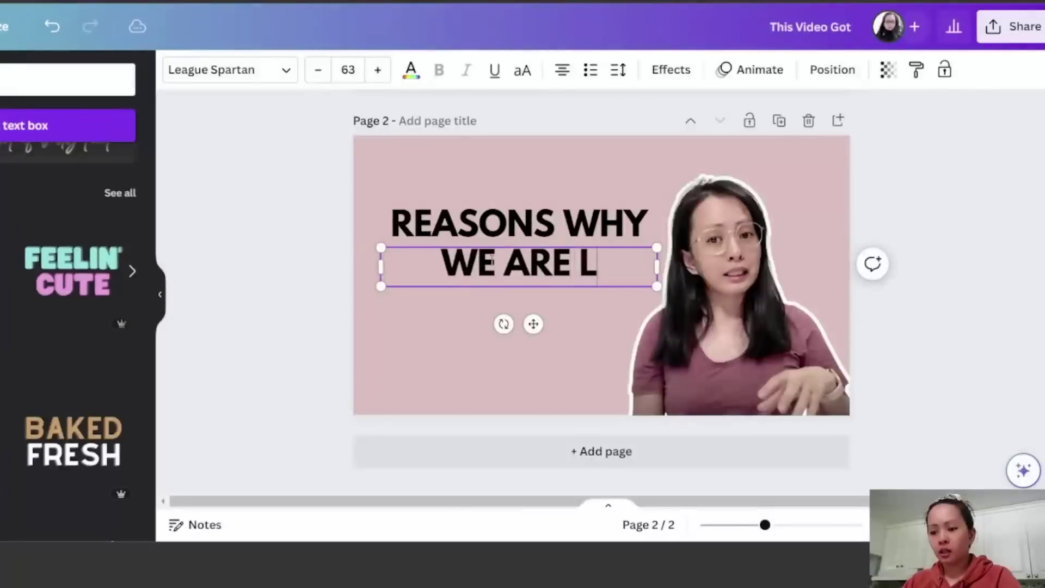
pyautogui.write('IVING')
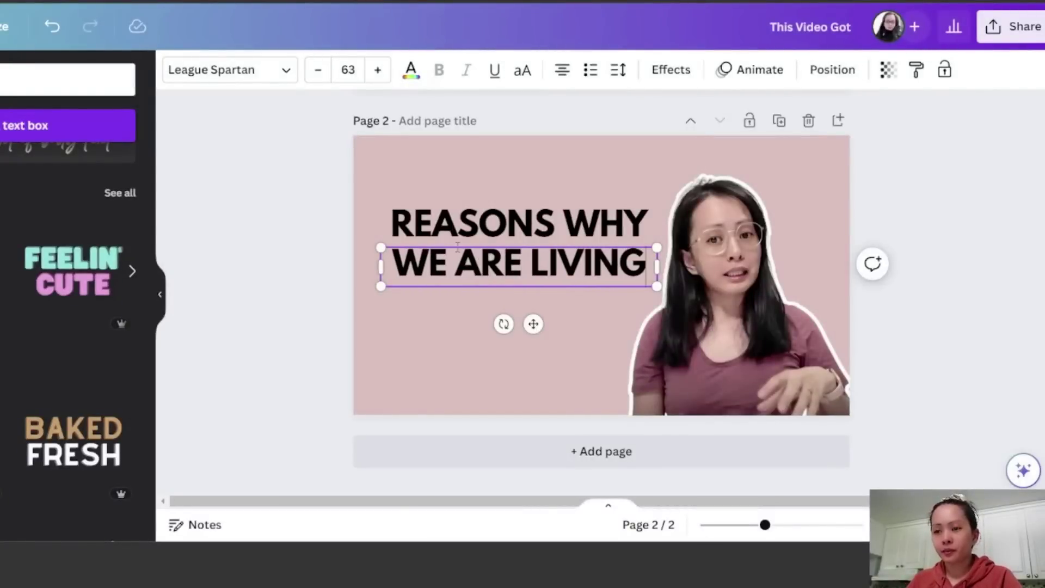
# Duplicate the "WE ARE LIVING" line below itself and change the copy to "PAYCHECK TO PAYCHECK" on two lines.
pyautogui.press('Escape')
pyautogui.click(470, 264)
pyautogui.click(497, 213)
pyautogui.moveTo(497, 275); pyautogui.dragTo(495, 309)
pyautogui.doubleClick(495, 310)
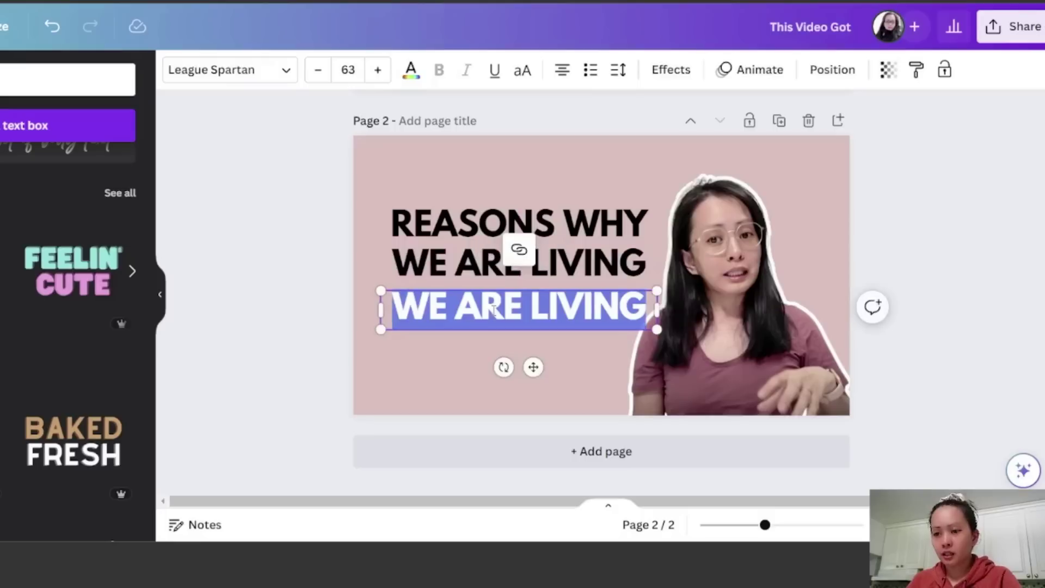
pyautogui.write('PAYCHECK TP')
pyautogui.press('BackSpace')
pyautogui.write('O')
pyautogui.press('Return')
pyautogui.write('PAYCHECK')
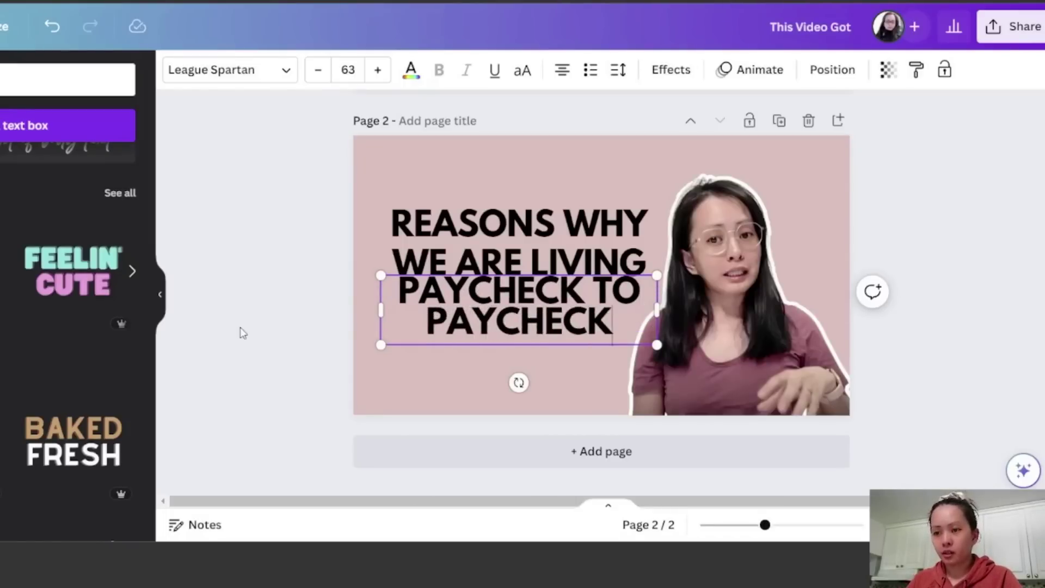
# Move the "PAYCHECK TO PAYCHECK" text down so it sits clear below the "WE ARE LIVING" line.
pyautogui.click(243, 333)
pyautogui.moveTo(429, 316); pyautogui.dragTo(422, 350)
pyautogui.moveTo(498, 345); pyautogui.dragTo(493, 343)
pyautogui.click(422, 333)
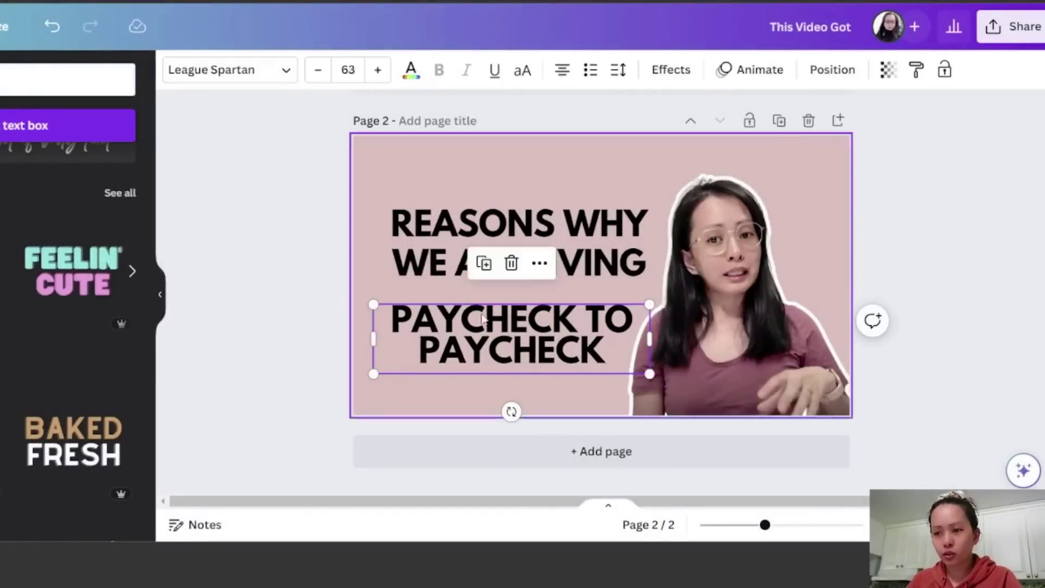
# Set the line spacing of the "PAYCHECK TO PAYCHECK" text to 1.39.
pyautogui.click(509, 319)
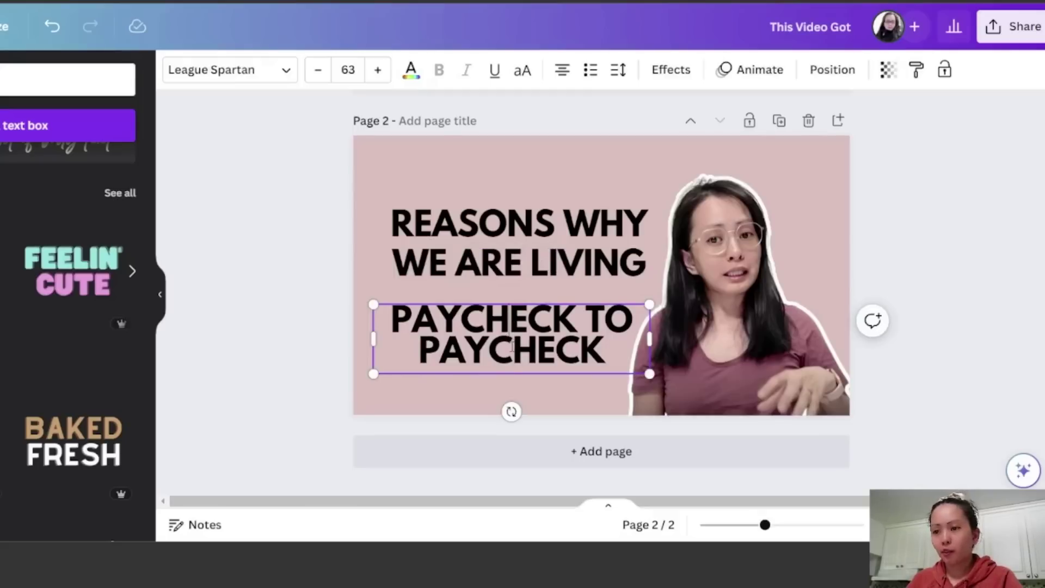
pyautogui.click(619, 70)
pyautogui.moveTo(677, 196); pyautogui.dragTo(720, 205)
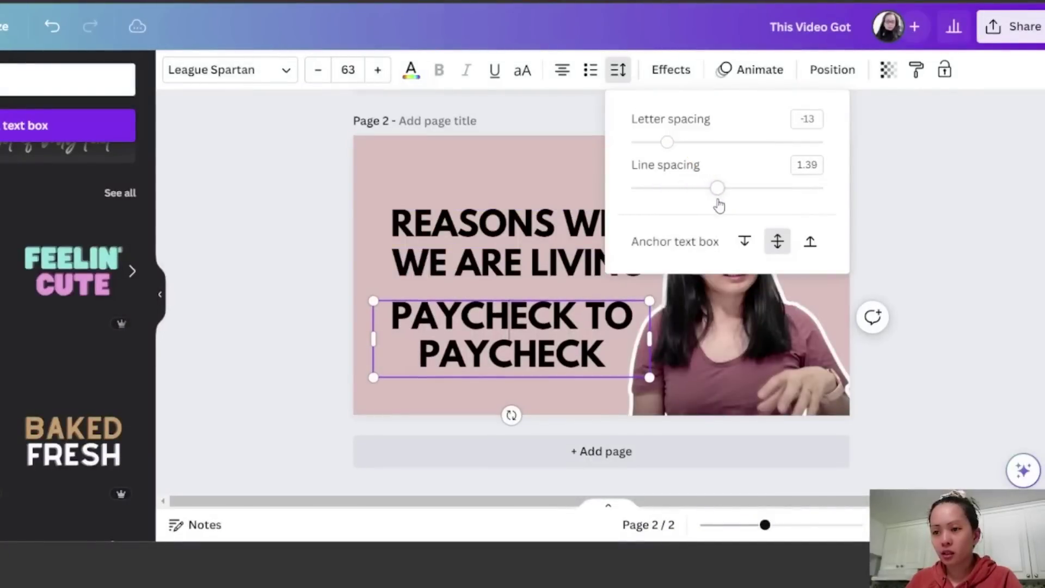
pyautogui.click(360, 304)
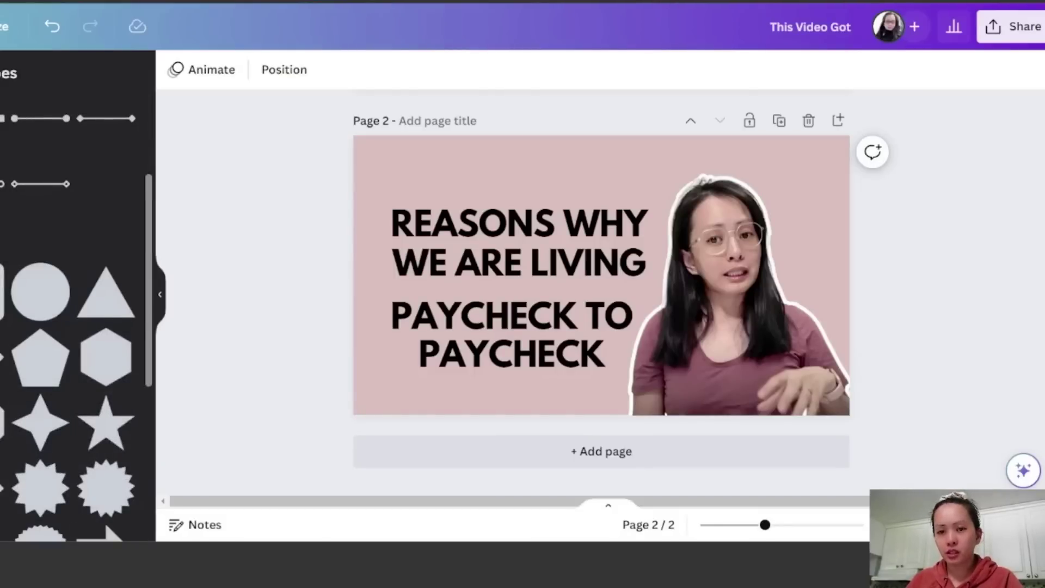
# Add a dark red square shape to page 2 and select it for positioning behind the text.
pyautogui.click(2, 291)
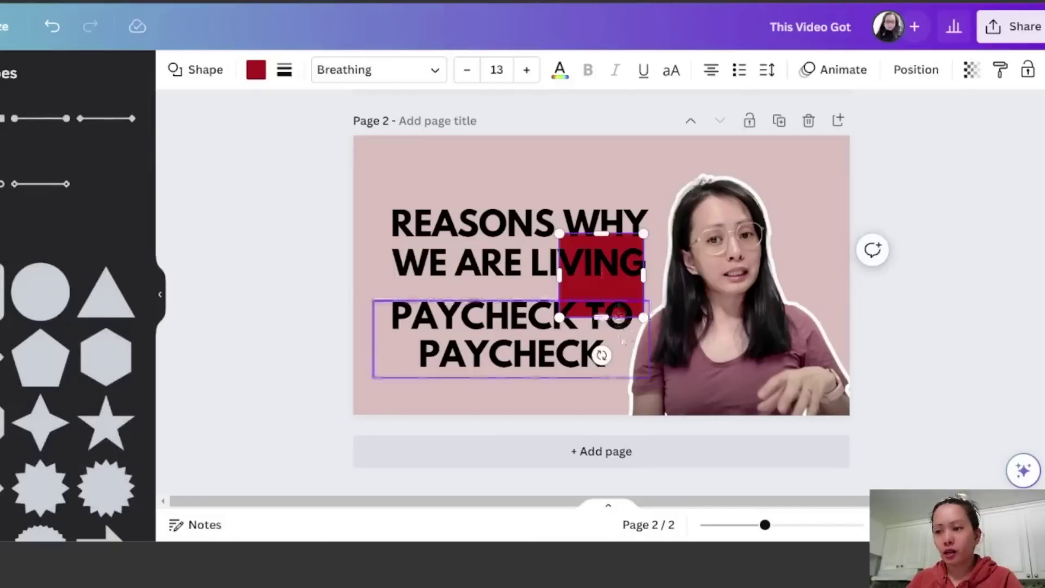
pyautogui.click(614, 286)
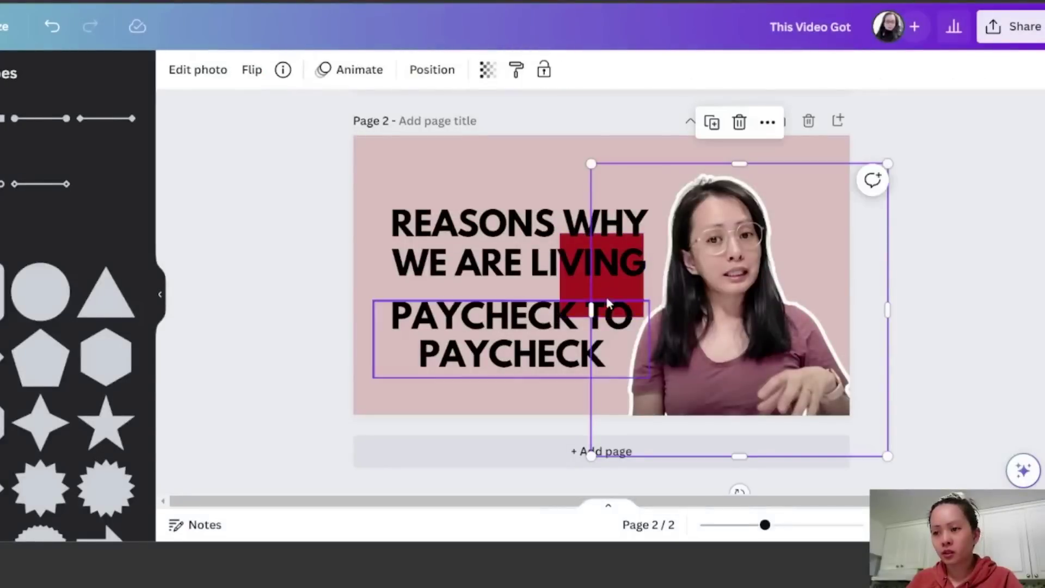